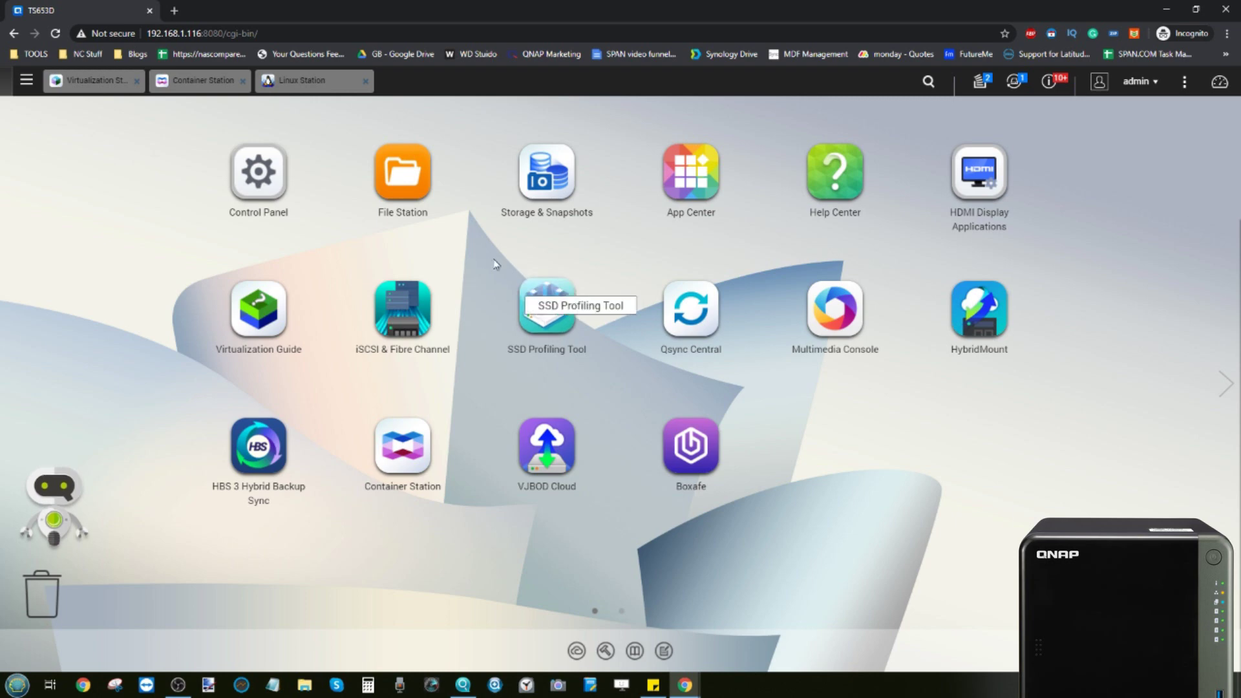
Browse the NAS folders in File Station, then bring Virtualization Station back up
click(391, 178)
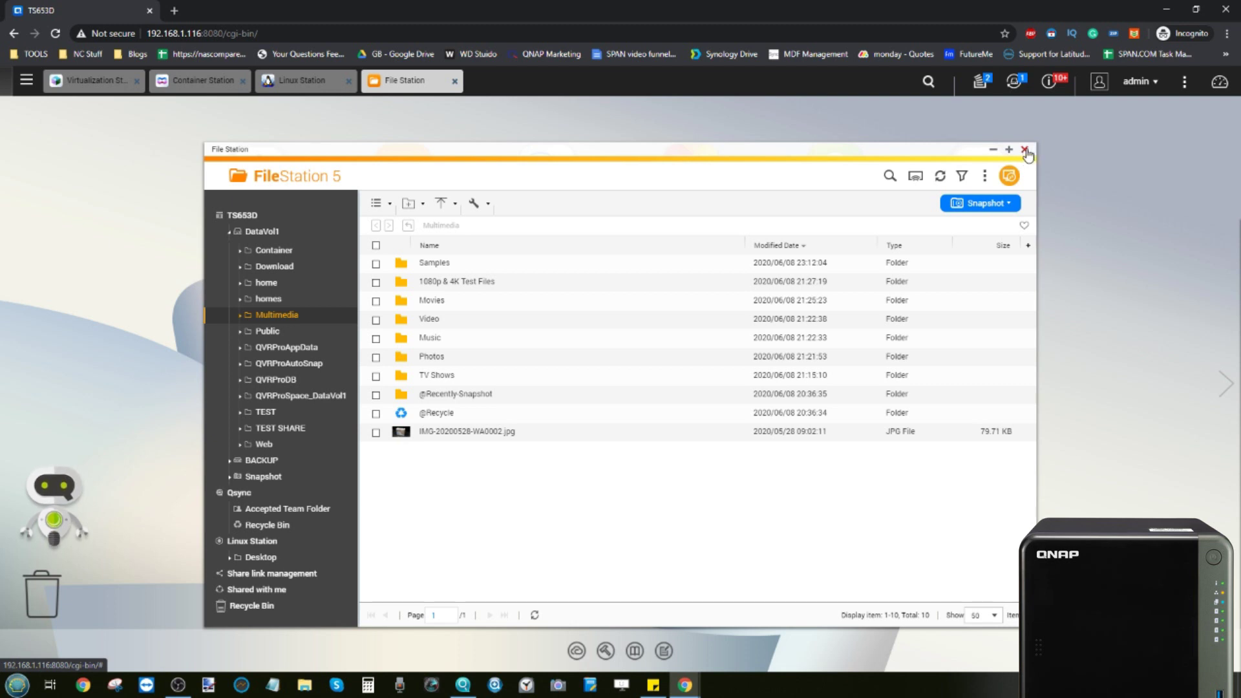
click(1025, 151)
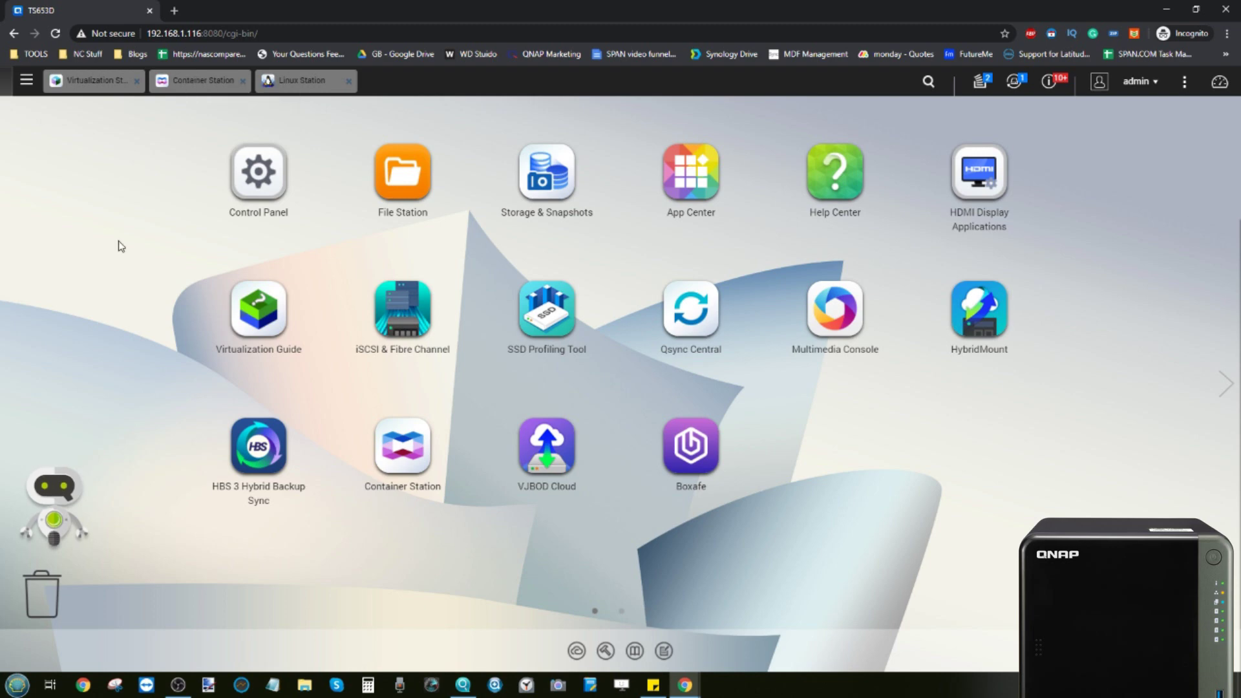
click(114, 86)
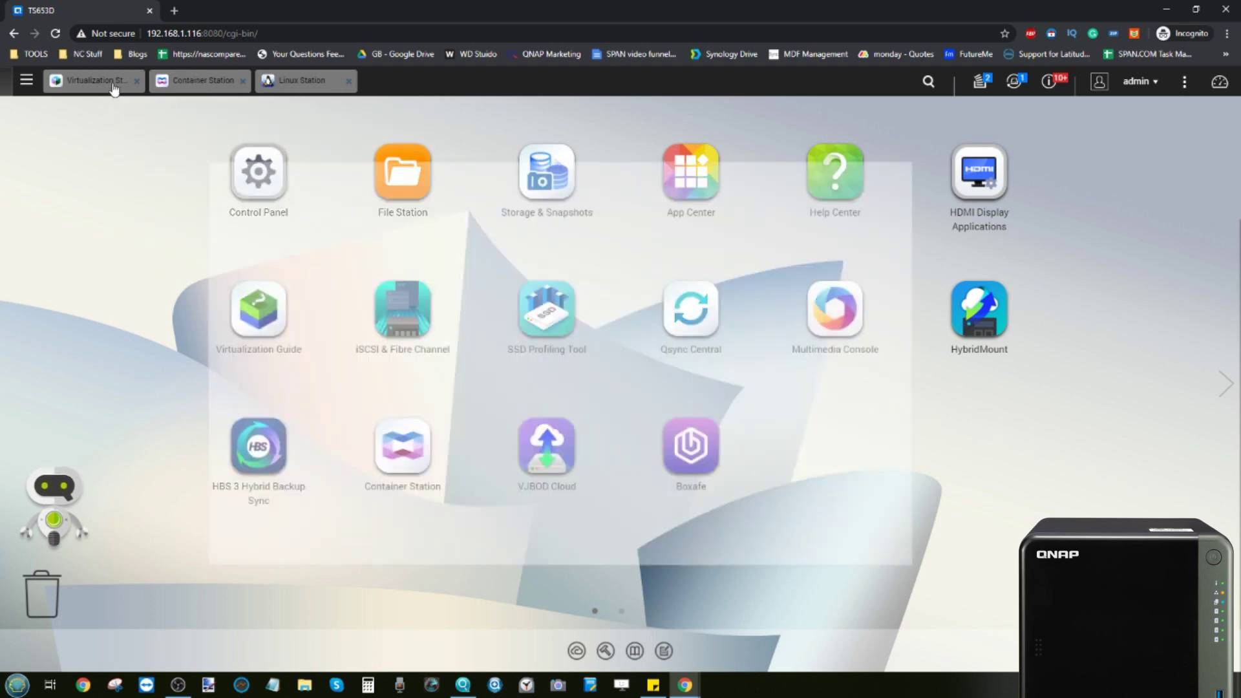
Keep the Windows VM download running and show the Back Up & Restore VM page
drag(485, 194, 463, 132)
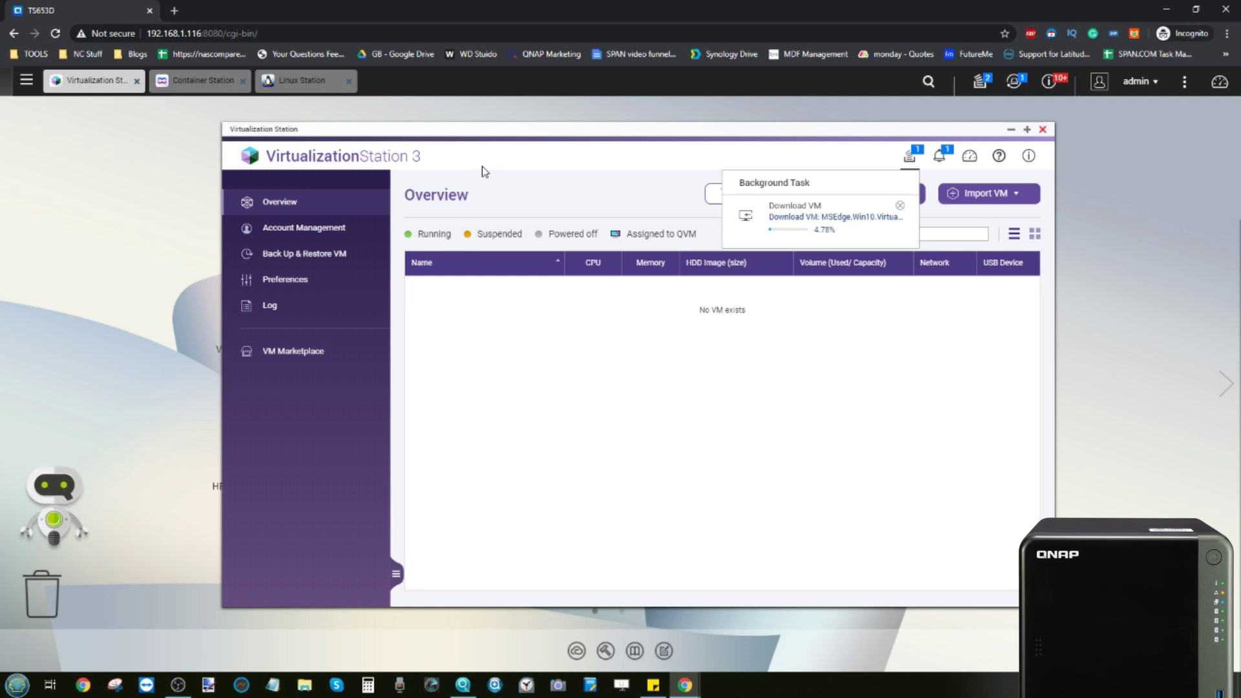
click(900, 206)
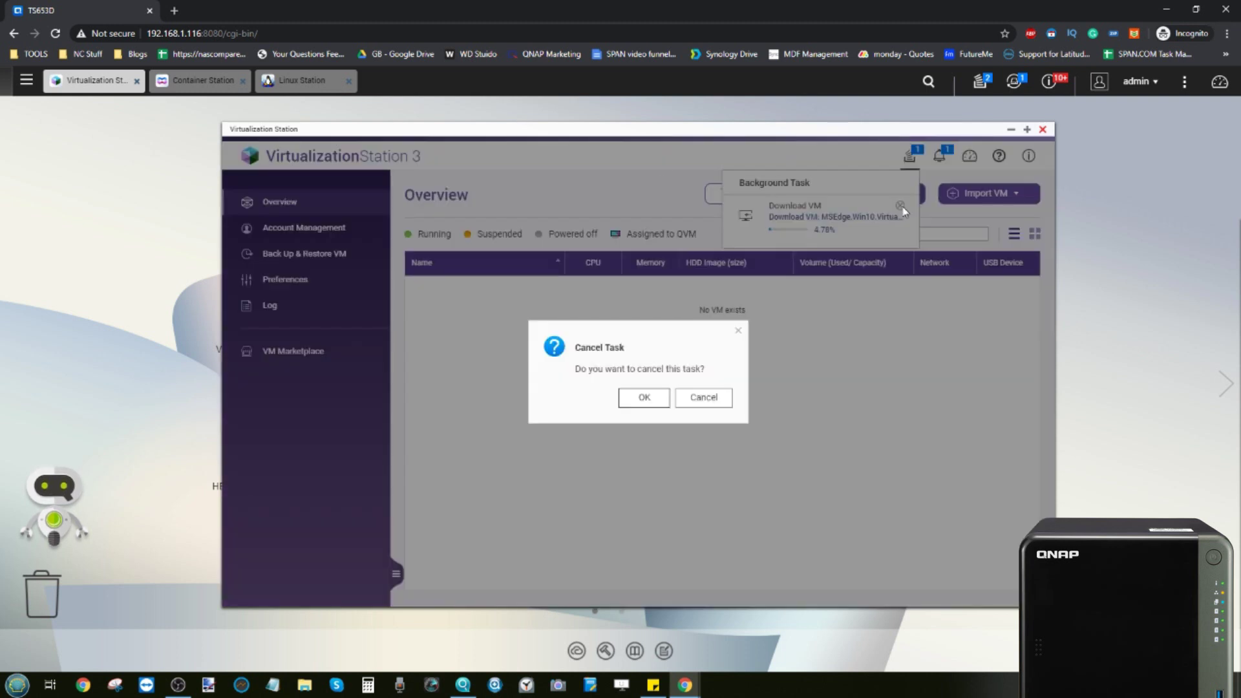
click(727, 397)
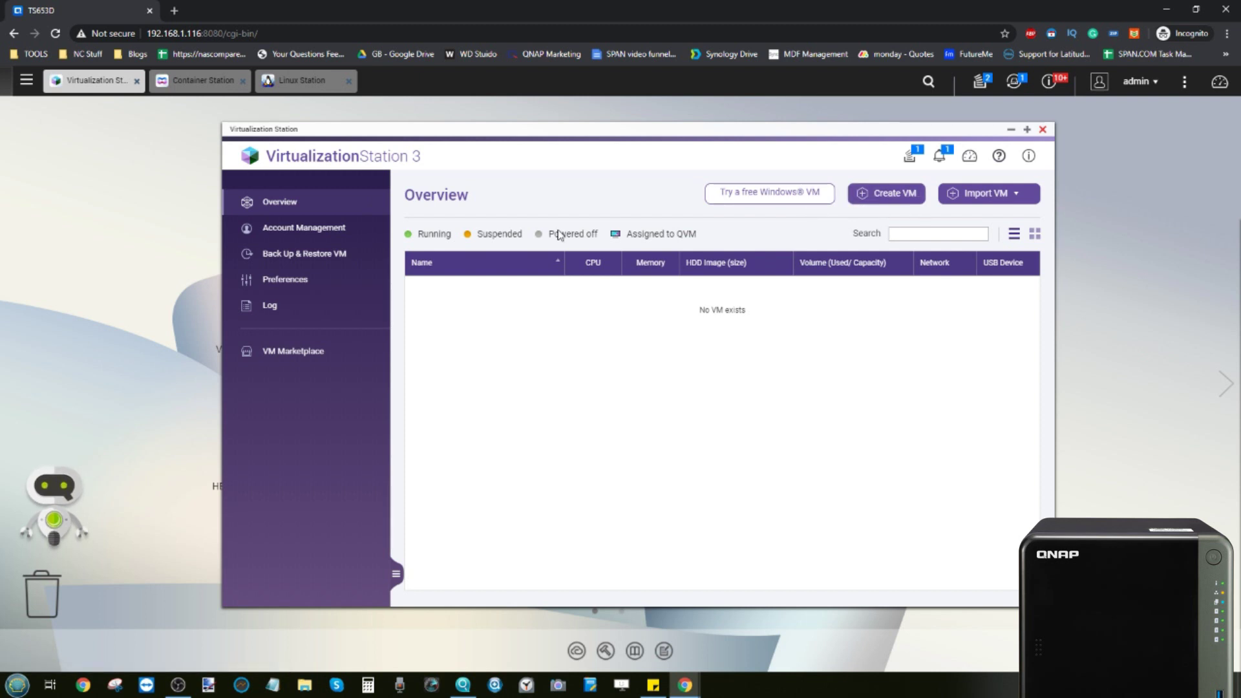
click(305, 259)
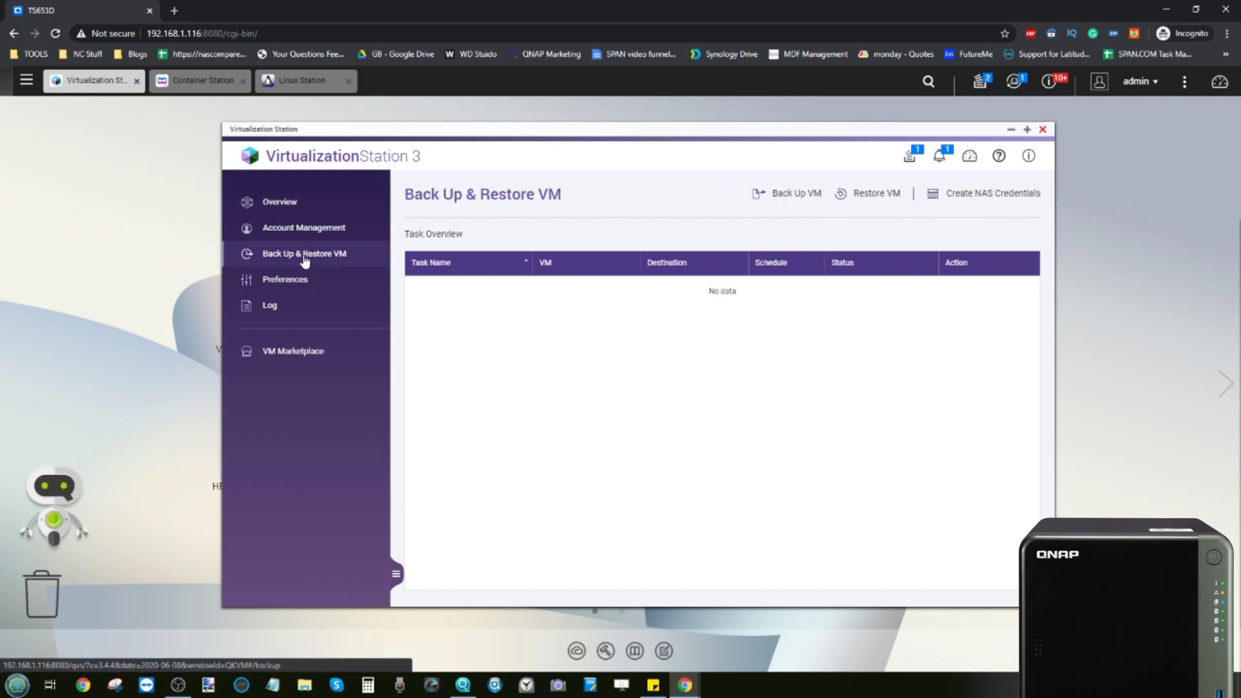
click(866, 196)
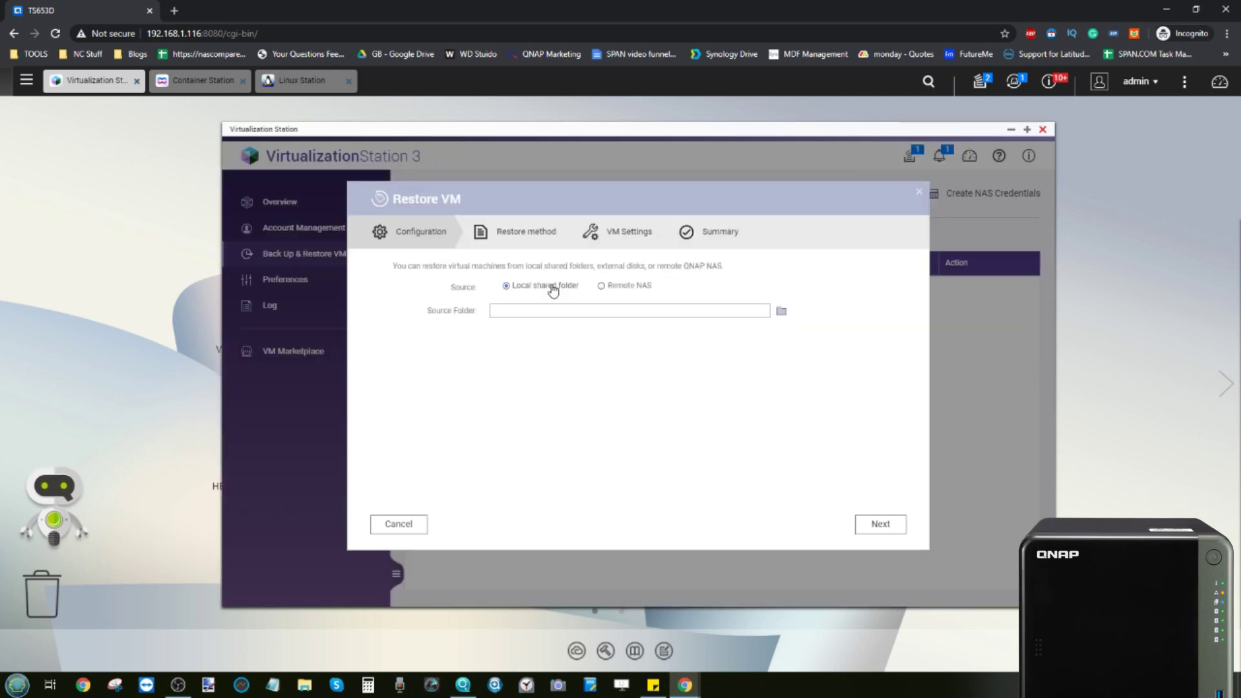
click(782, 312)
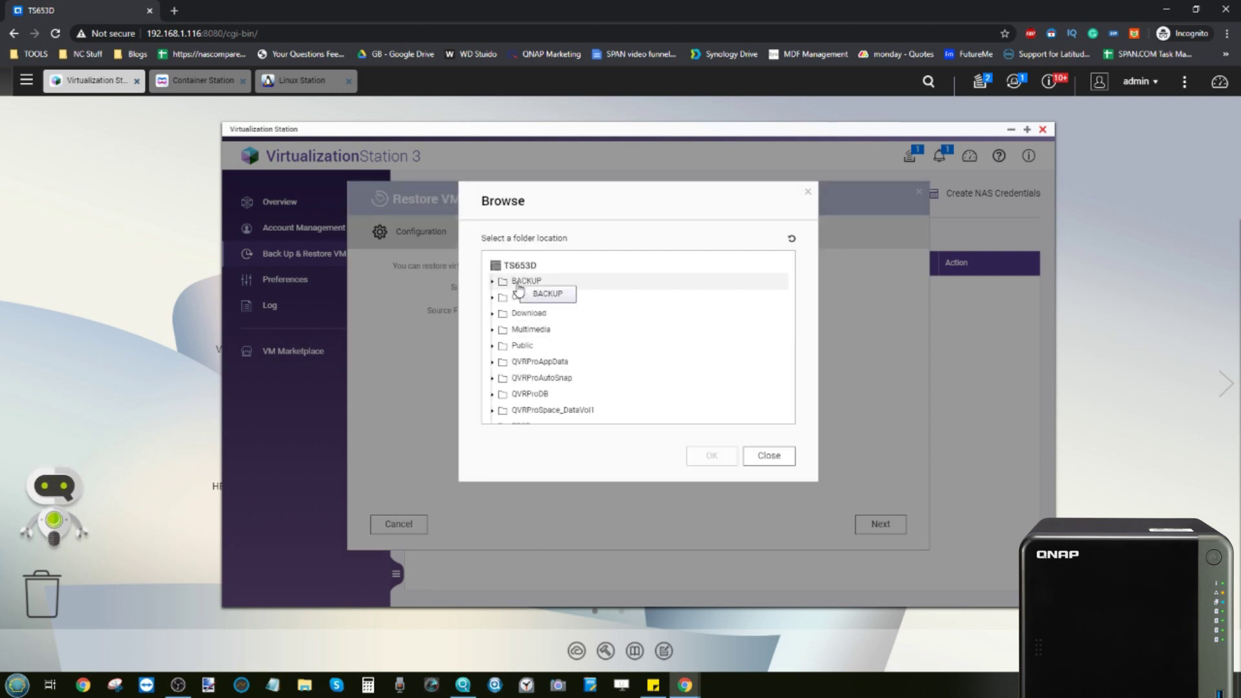
click(519, 288)
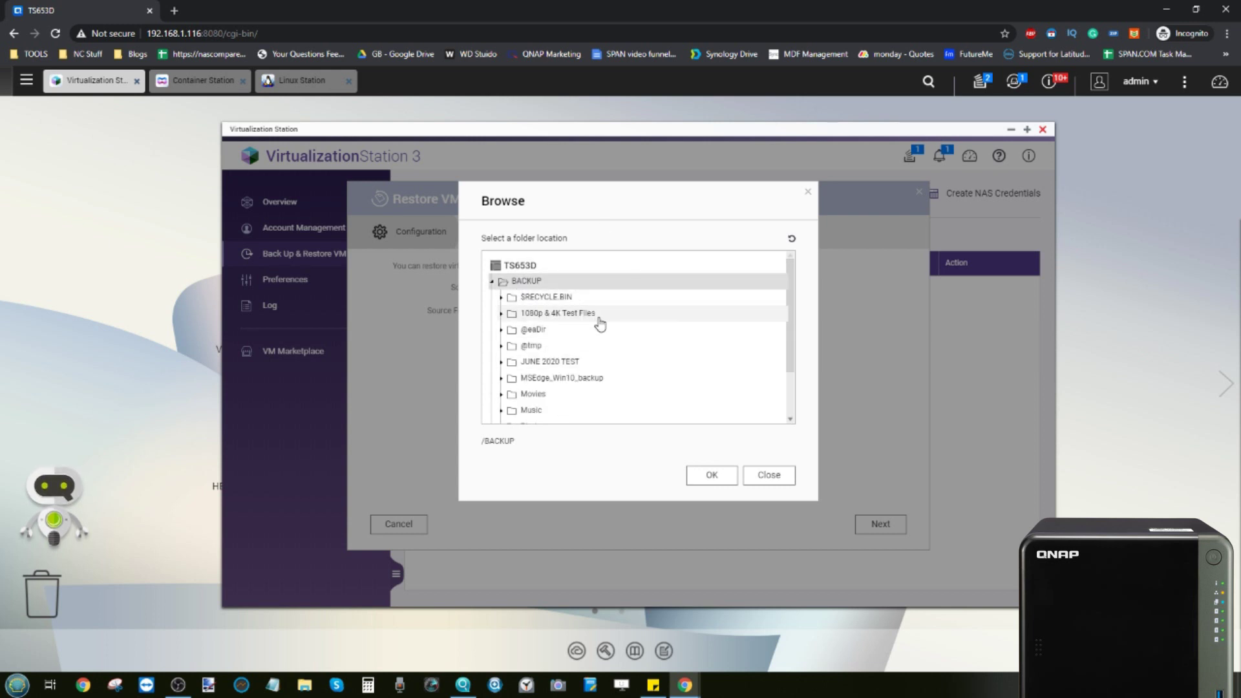
scroll(599, 322, down, 1)
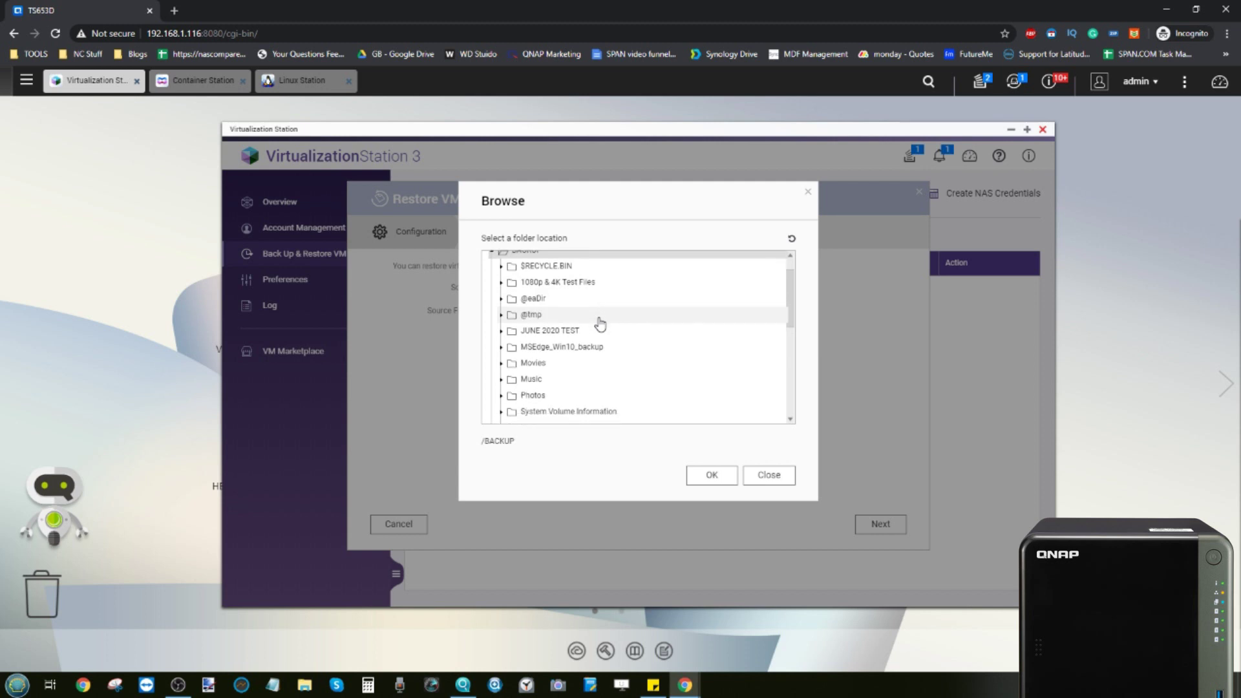
click(769, 479)
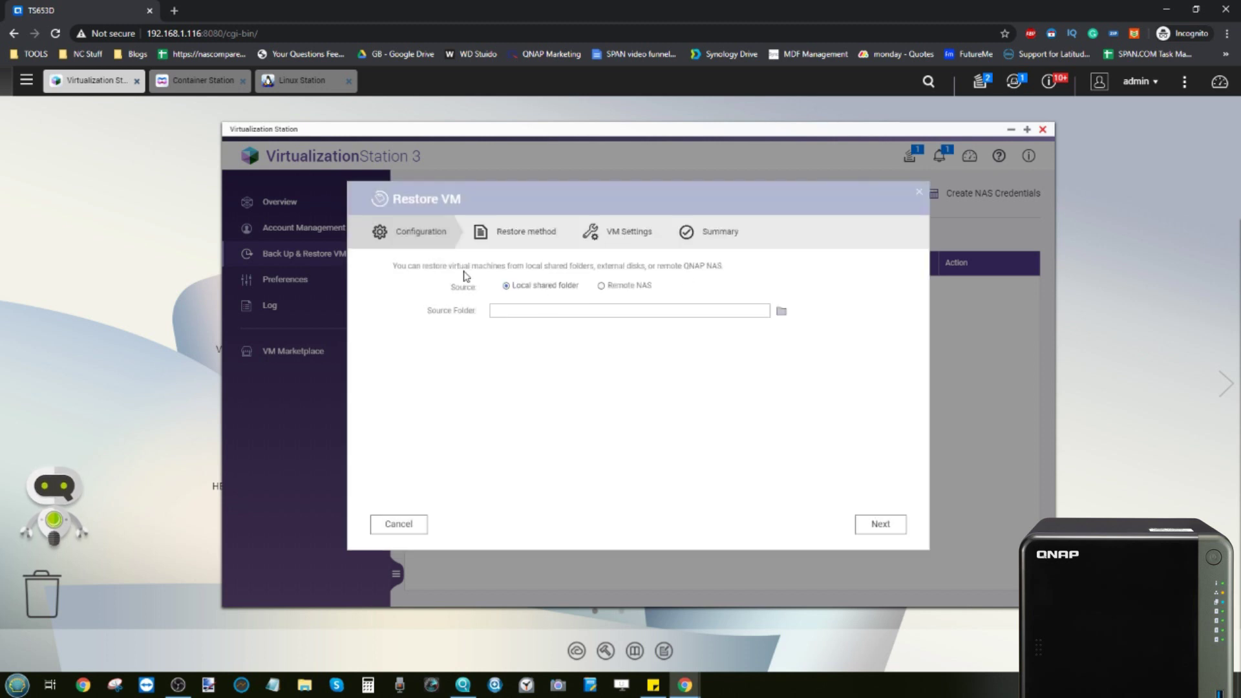
click(920, 197)
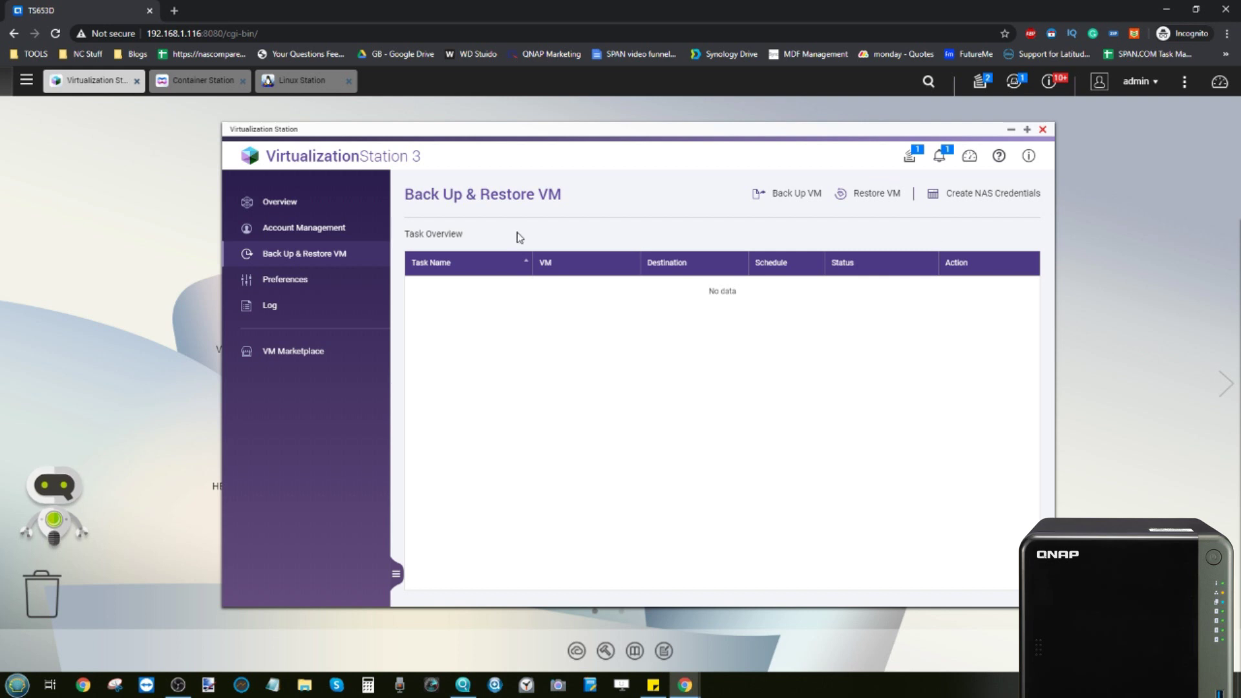
click(299, 216)
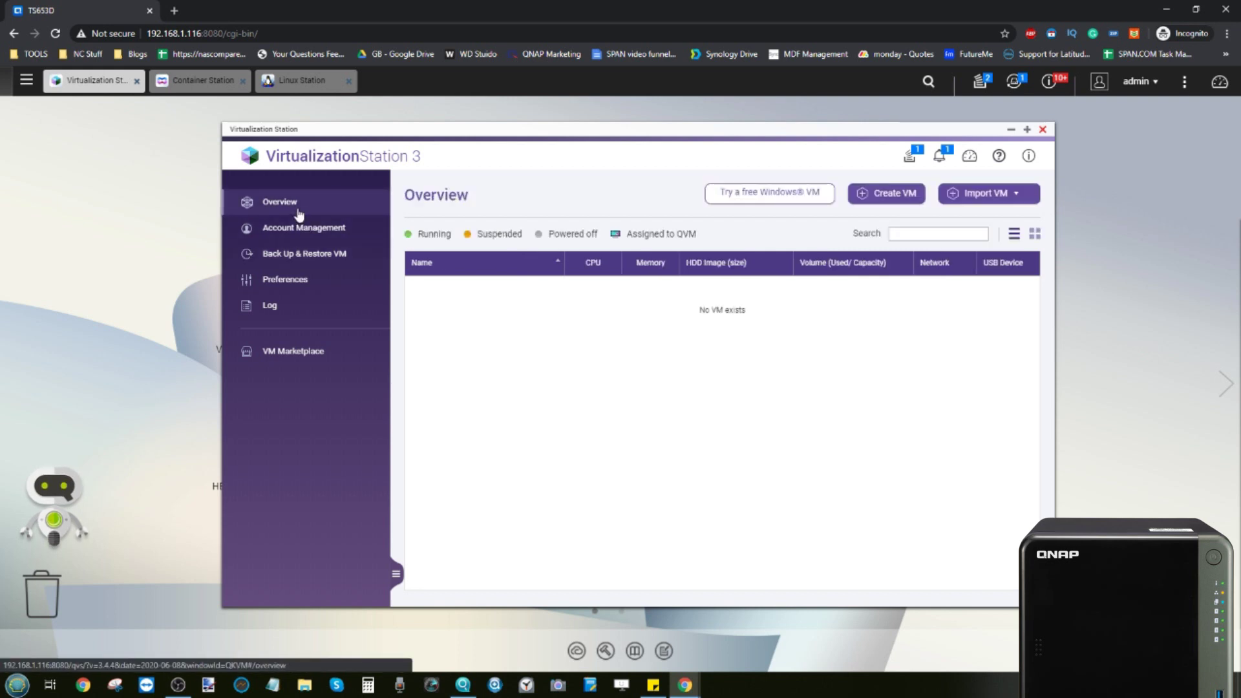
Dismiss the free Windows VM offer, check the background download, and open Import VM
click(728, 202)
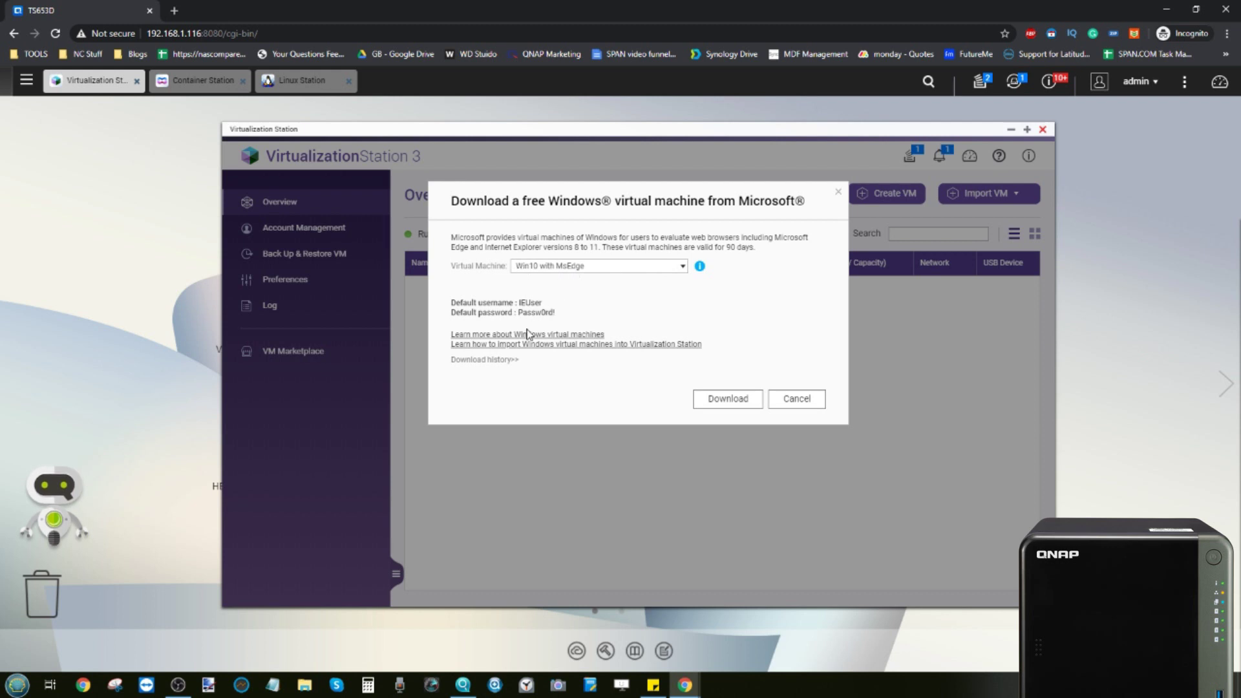
click(797, 398)
click(908, 167)
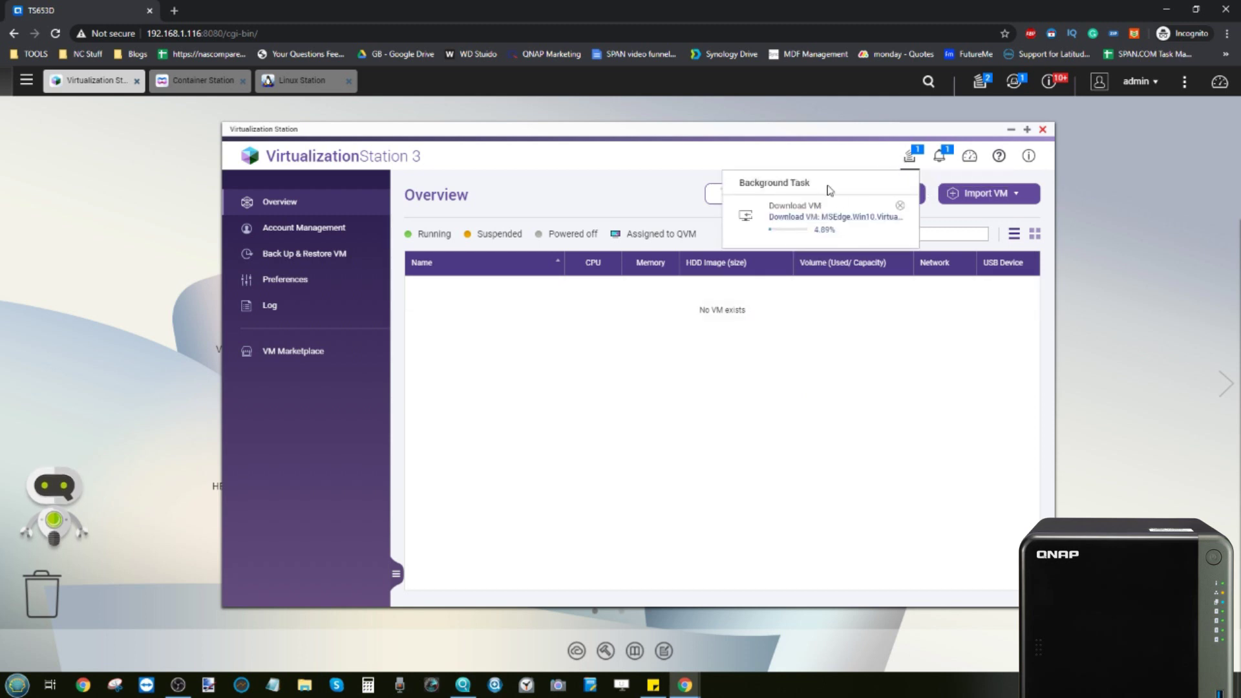
click(908, 157)
click(996, 195)
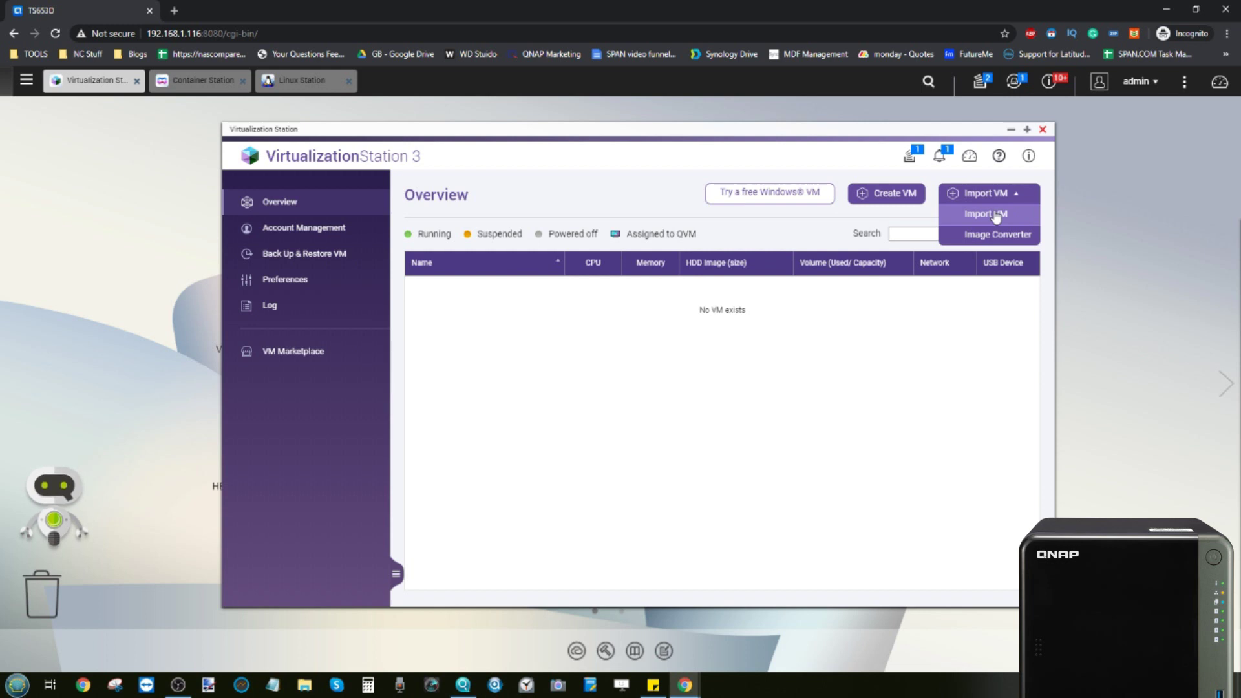
click(995, 214)
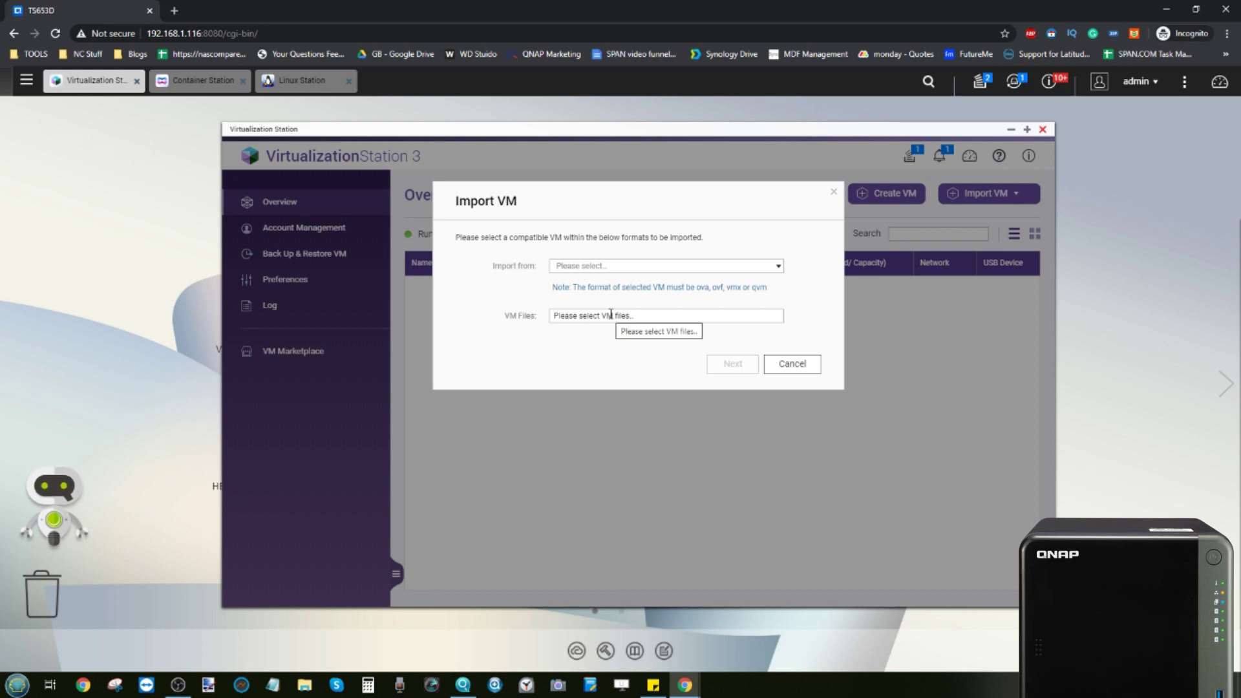
Cancel the VM import and start a new VM in the Create VM form
click(801, 366)
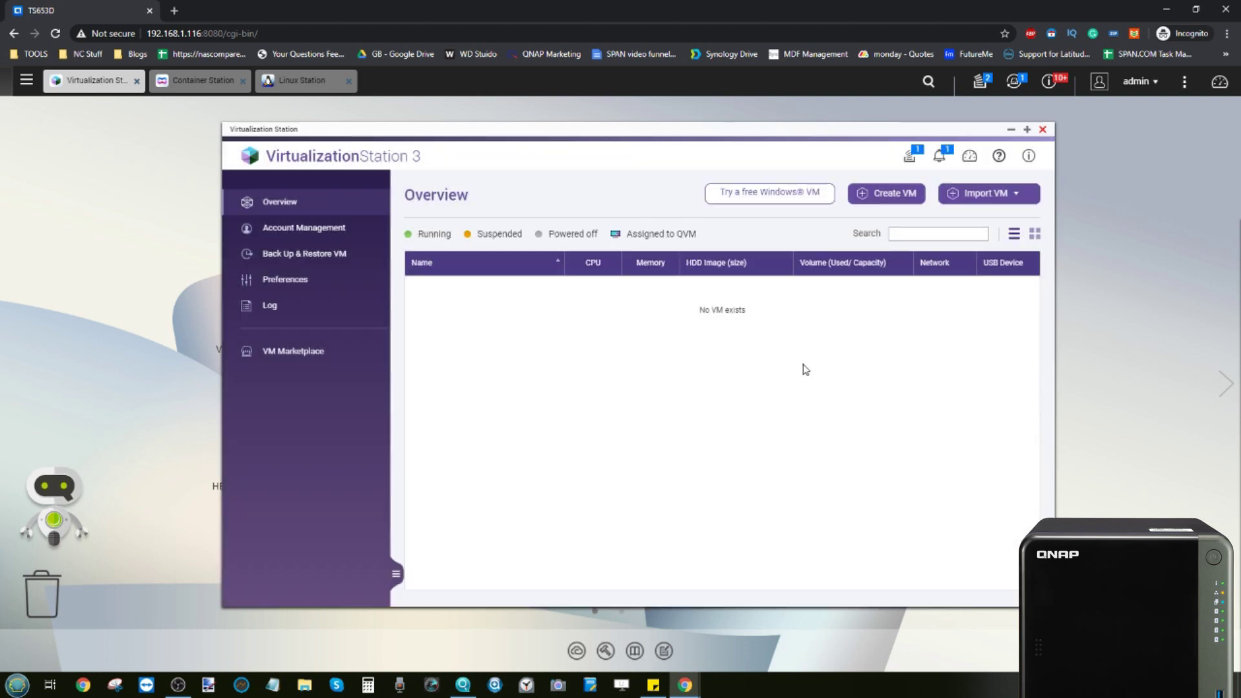
click(904, 195)
scroll(765, 258, down, 3)
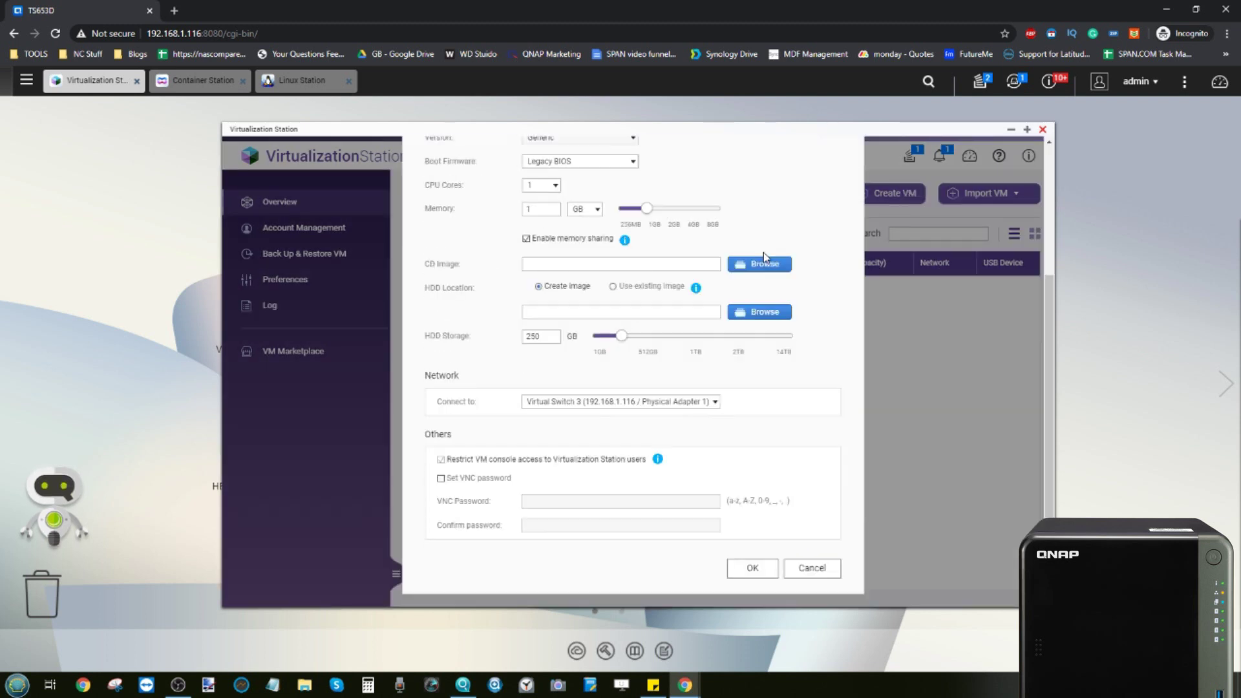
scroll(765, 257, up, 3)
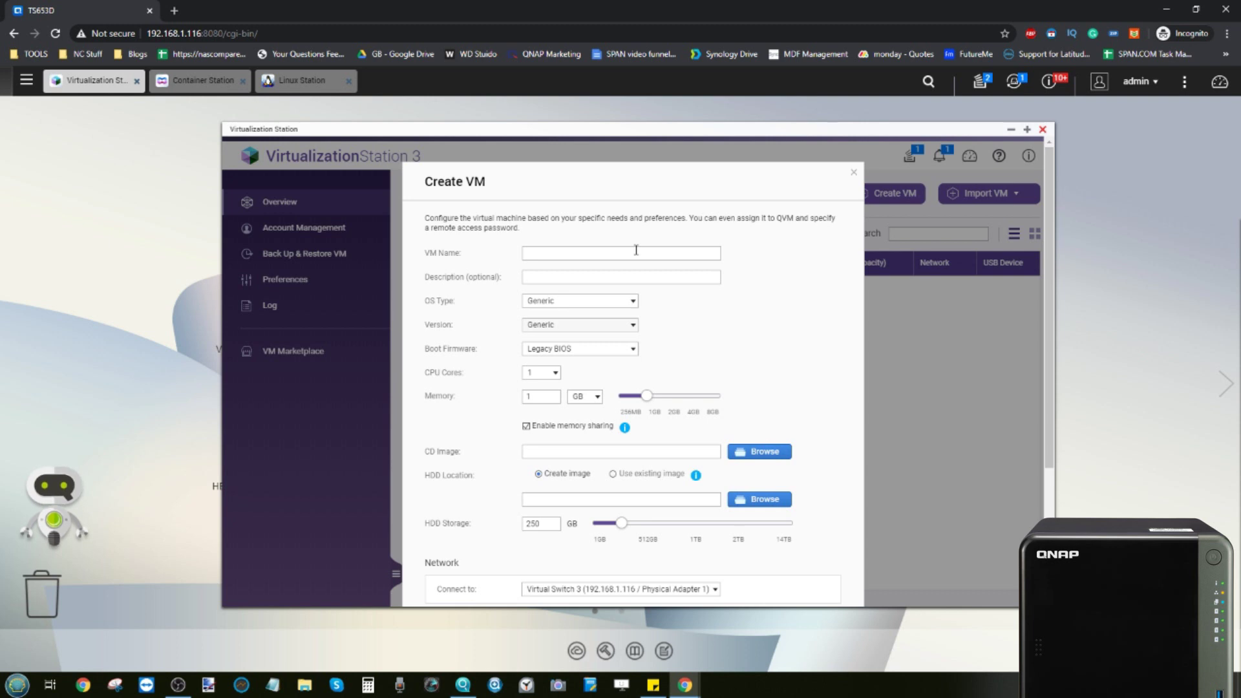
Keep OS type Android-x86 and 1 CPU core, reviewing the remaining default fields
click(569, 306)
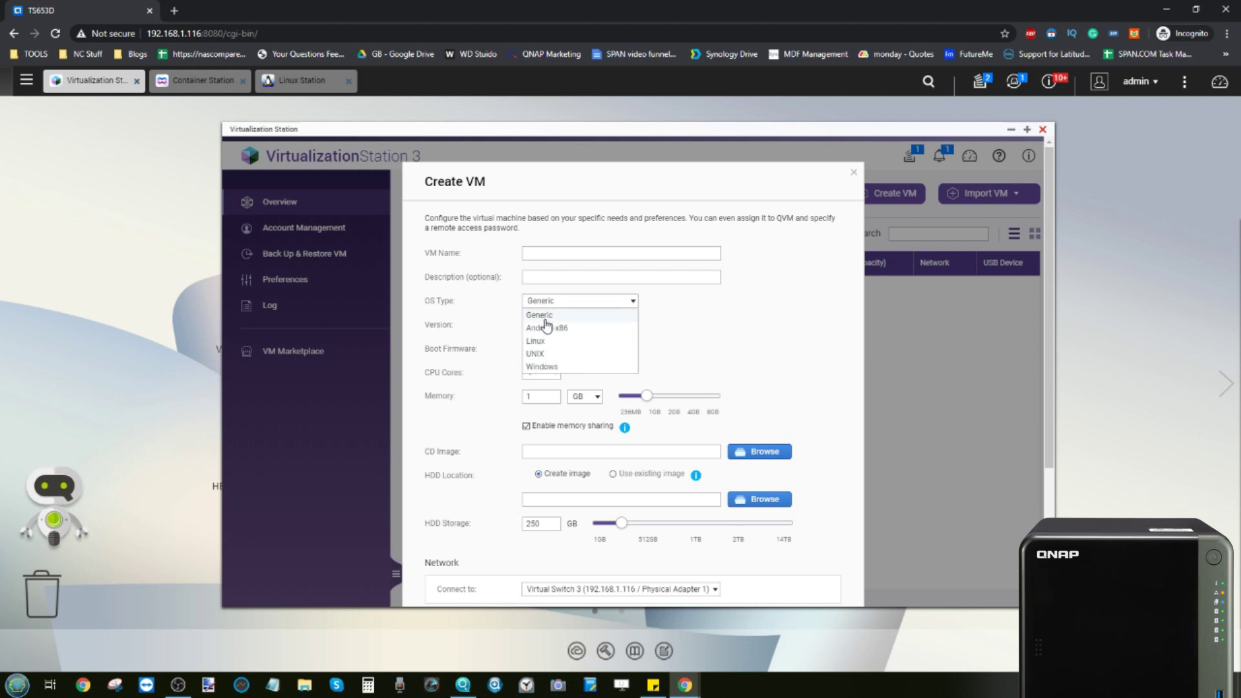
click(672, 335)
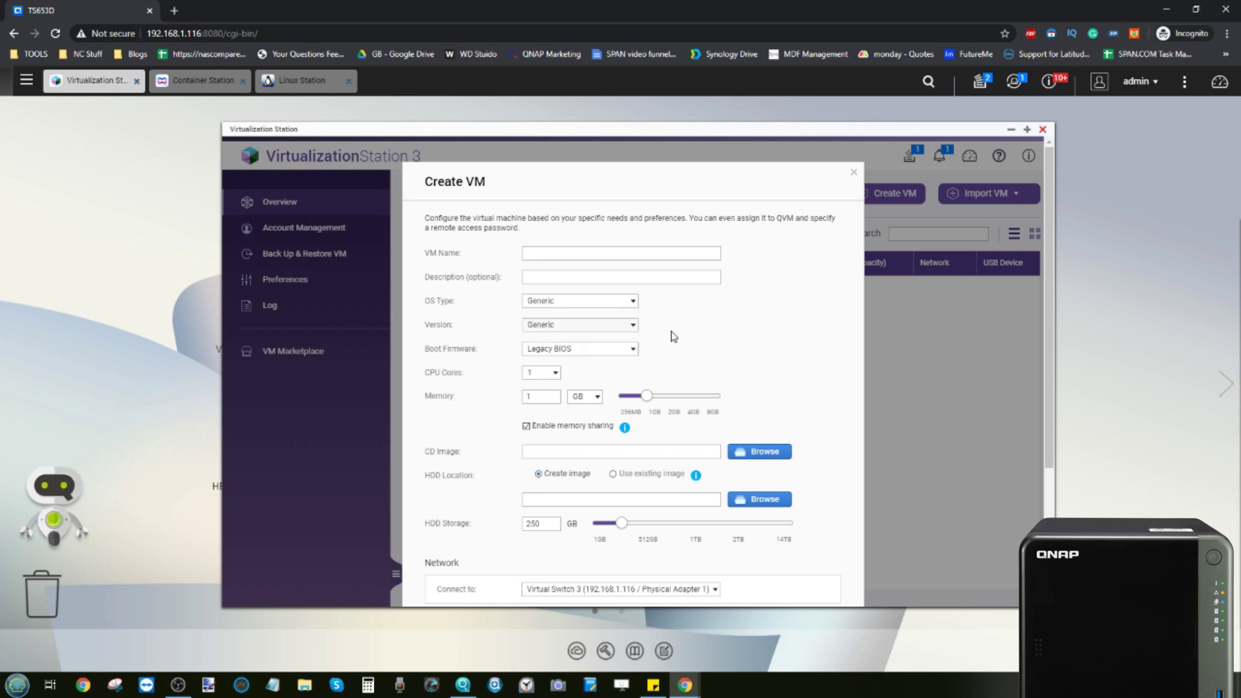
click(596, 302)
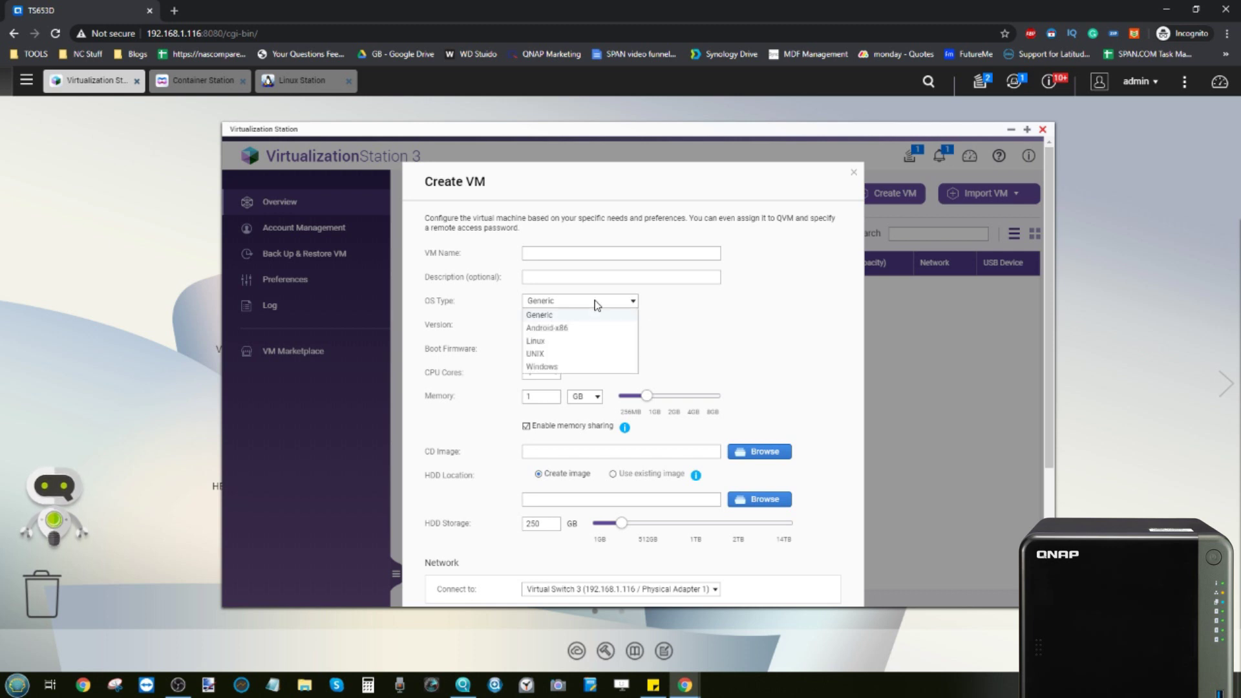
click(547, 329)
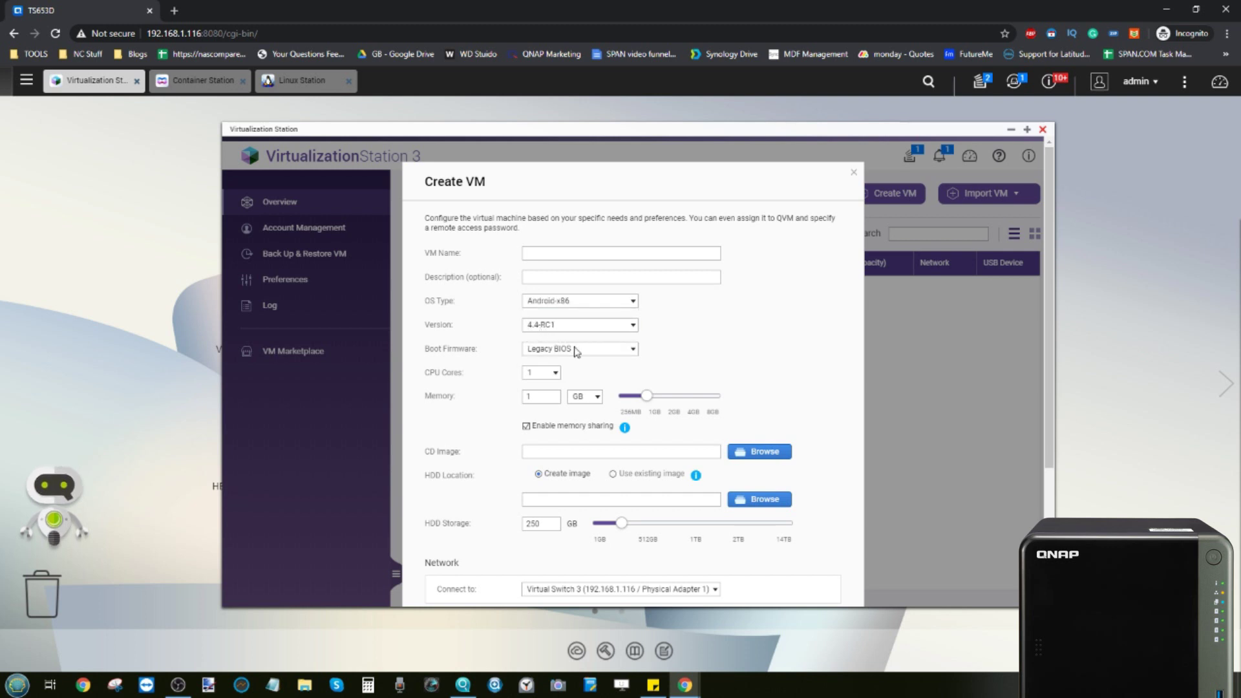
click(537, 375)
click(536, 386)
scroll(586, 410, down, 3)
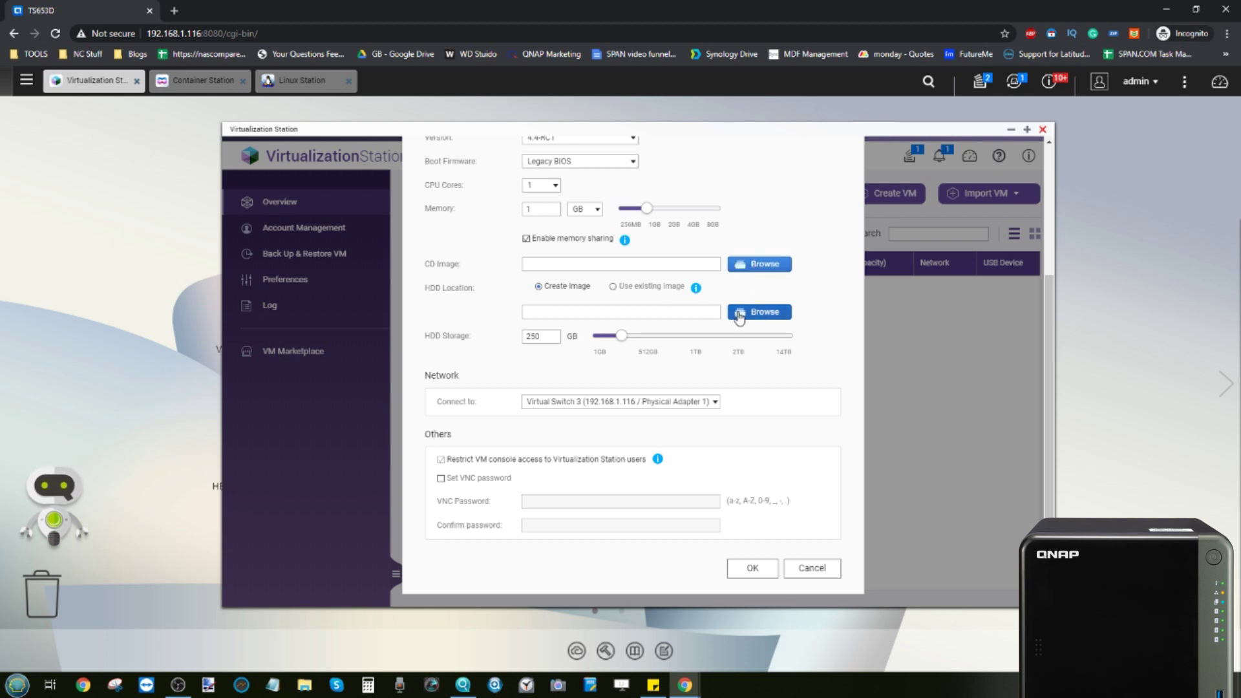
scroll(601, 281, up, 3)
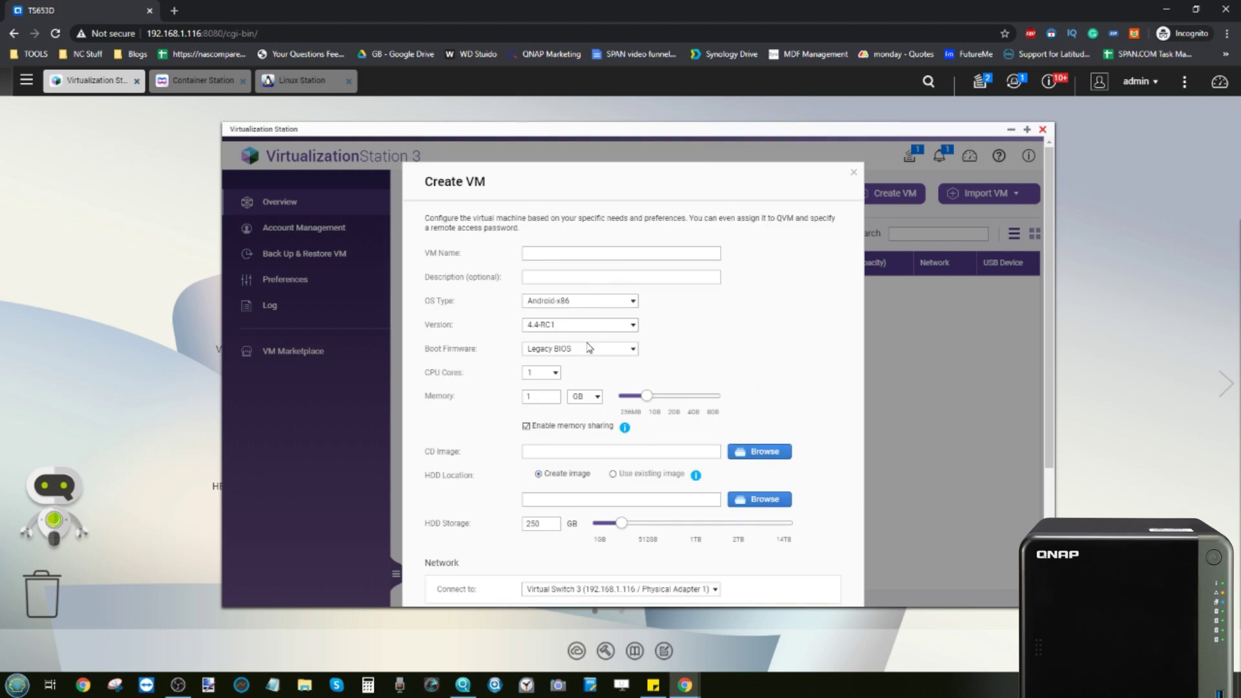
Set the guest OS type to Windows and review the resulting VM settings
click(568, 304)
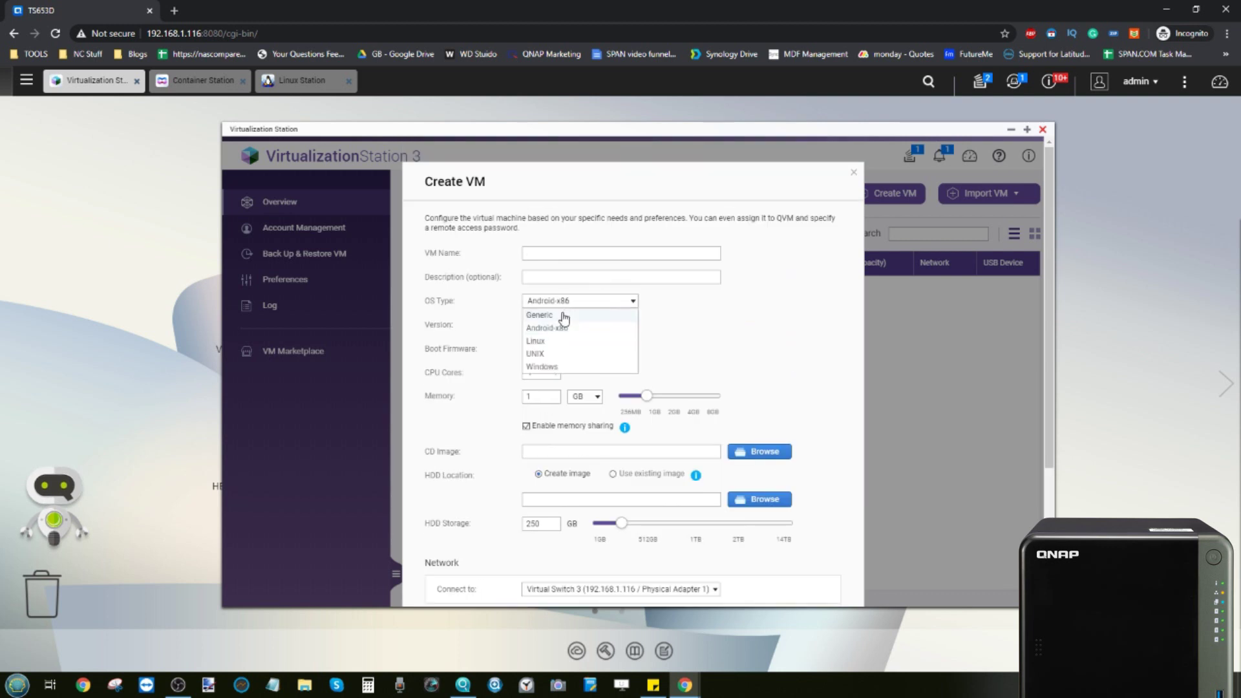
click(554, 367)
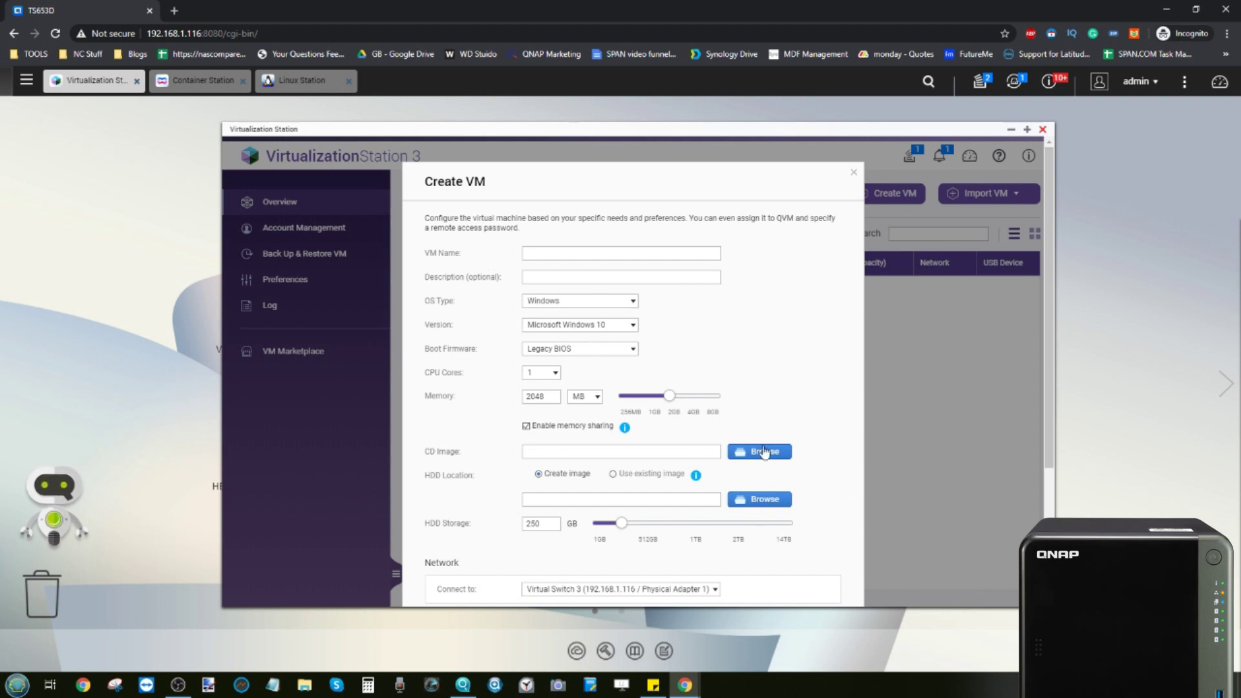
scroll(548, 434, down, 3)
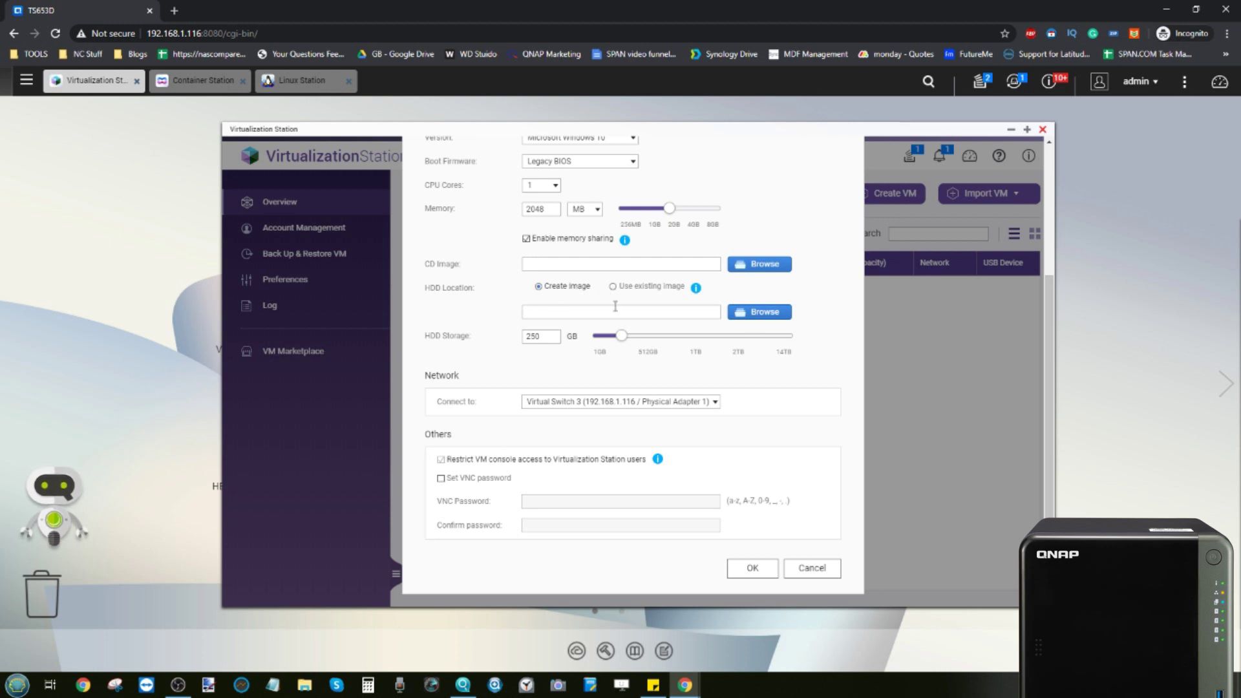
scroll(664, 299, up, 3)
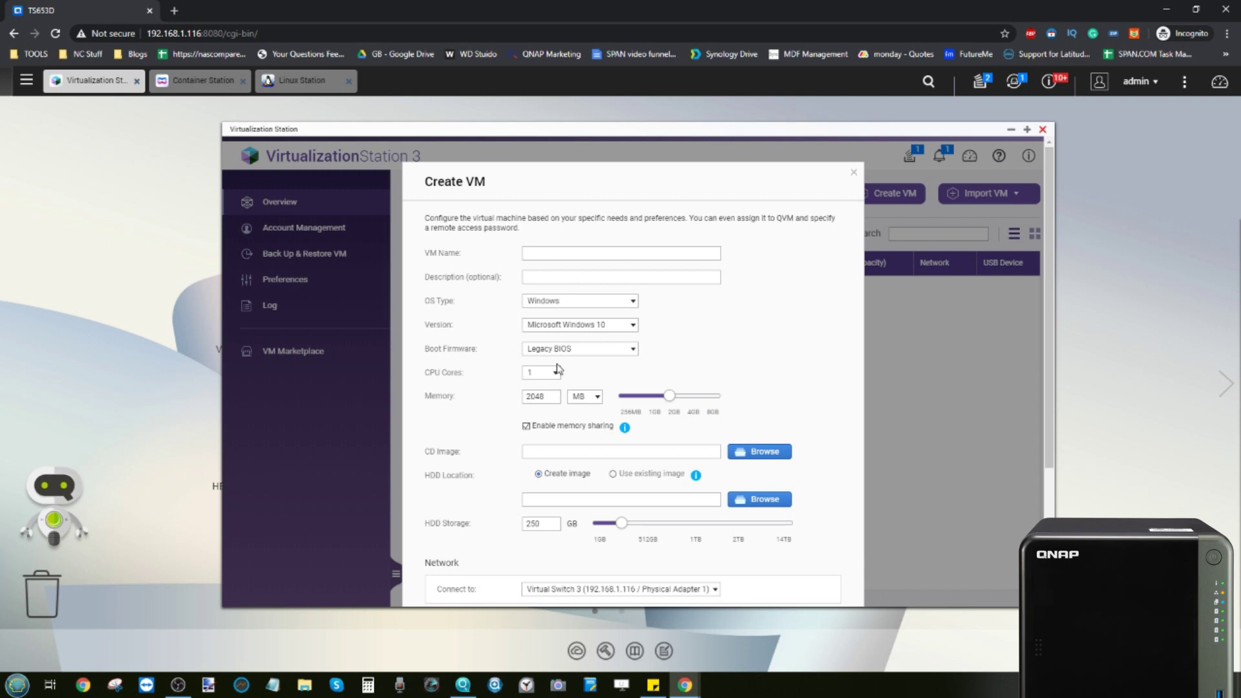
Discard the new VM and visit Account Management, Back Up & Restore VM, Preferences and Log
click(855, 175)
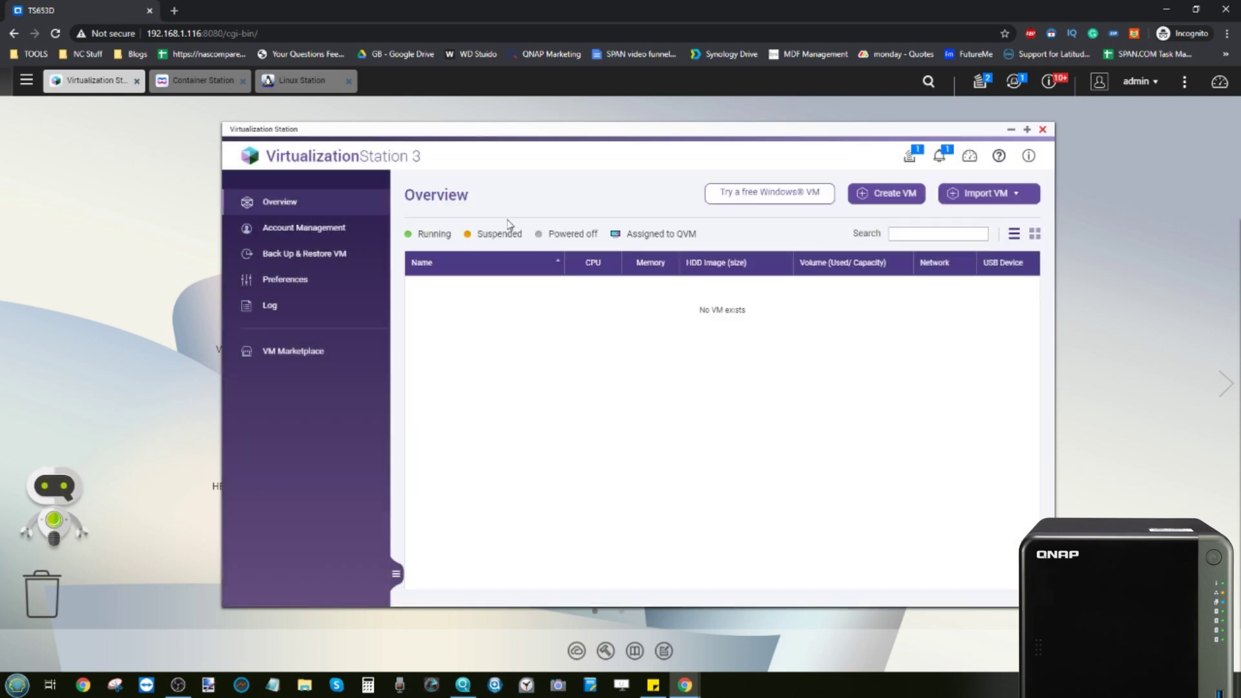
click(350, 230)
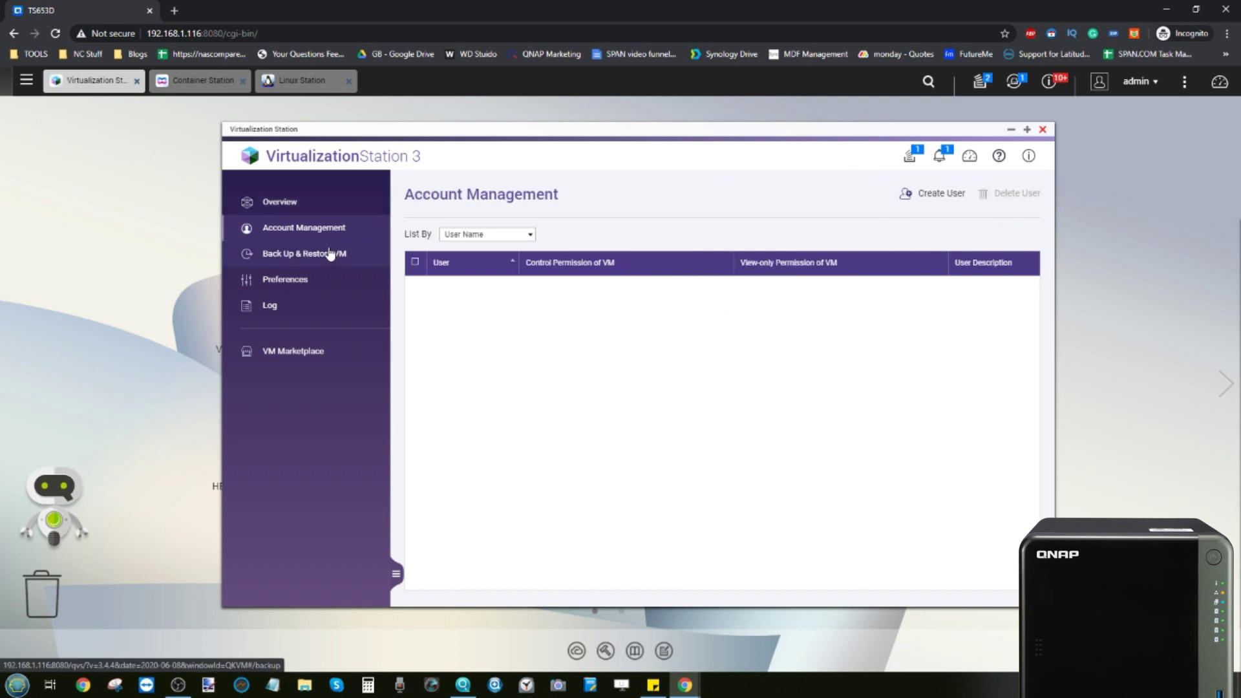
click(330, 253)
click(312, 279)
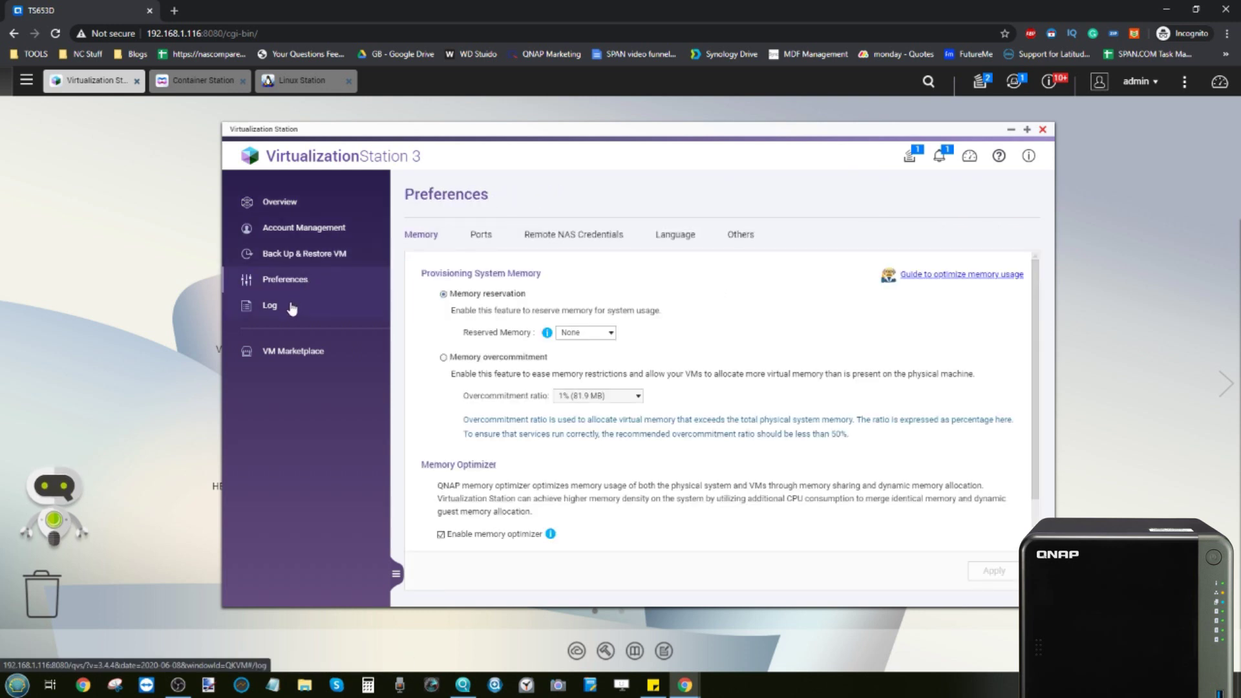
click(291, 308)
Scroll through the VM Marketplace appliances, including pfSense, then go back to Overview
click(292, 360)
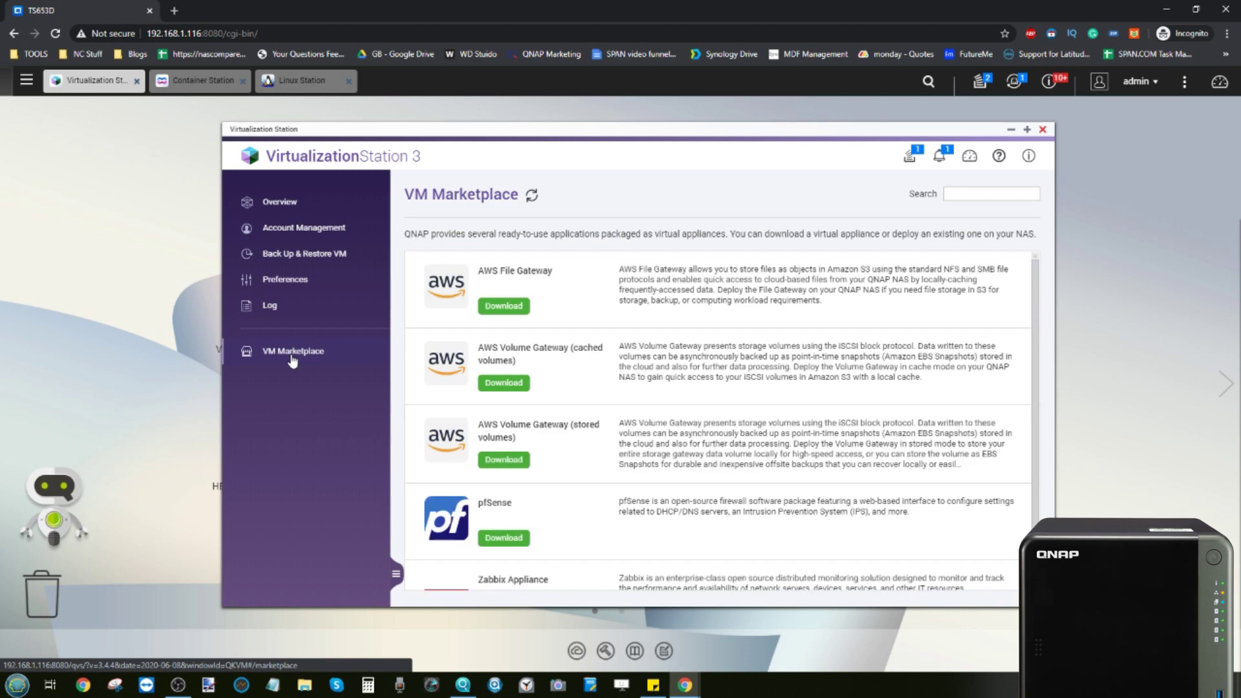
scroll(583, 319, down, 1)
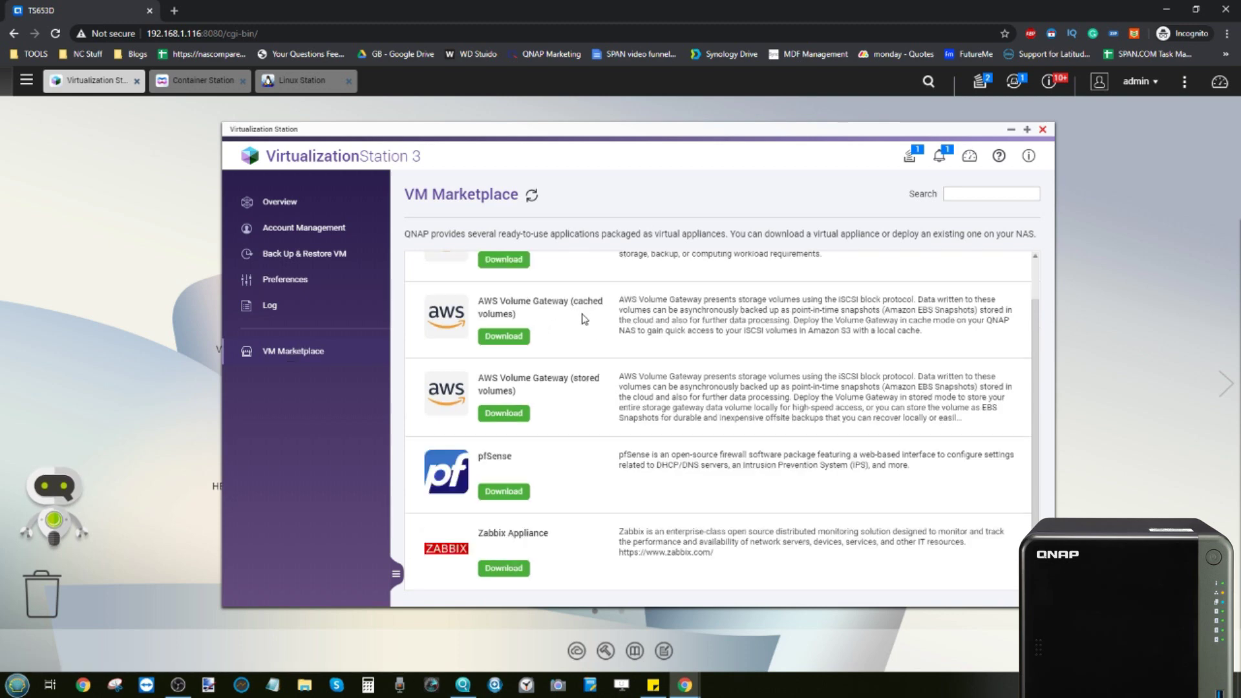
scroll(583, 318, up, 1)
scroll(584, 318, down, 1)
double_click(493, 455)
scroll(548, 534, up, 1)
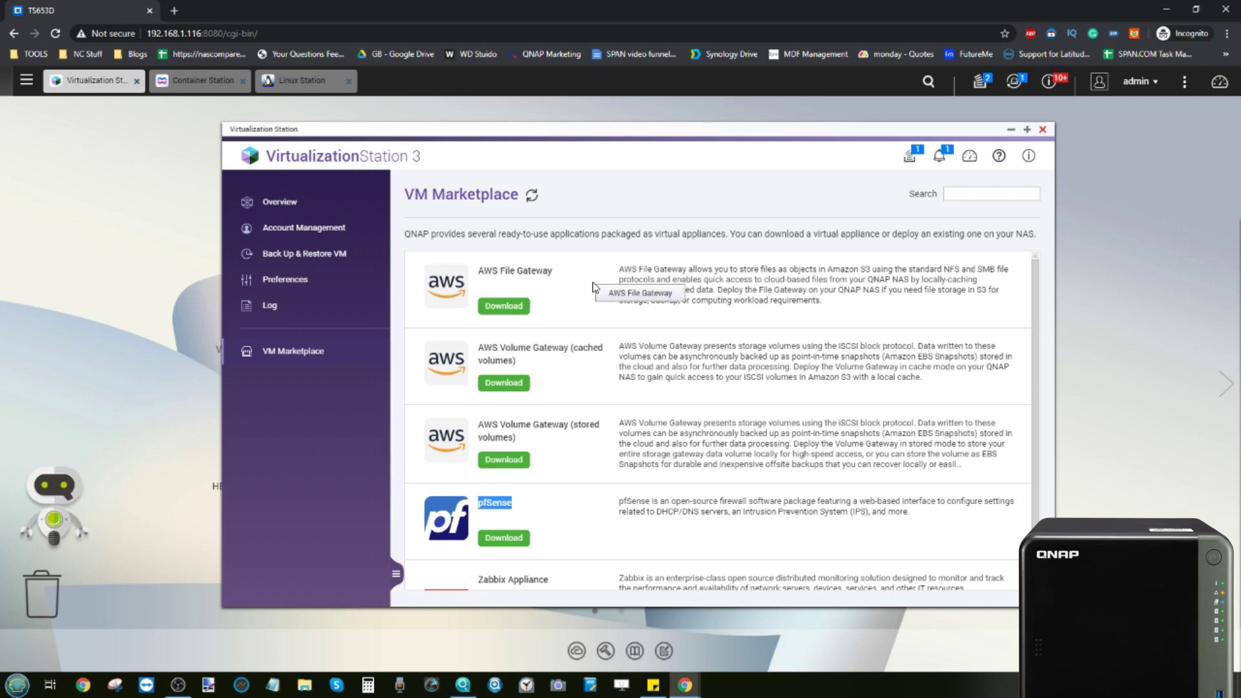
scroll(591, 287, down, 1)
scroll(591, 287, up, 1)
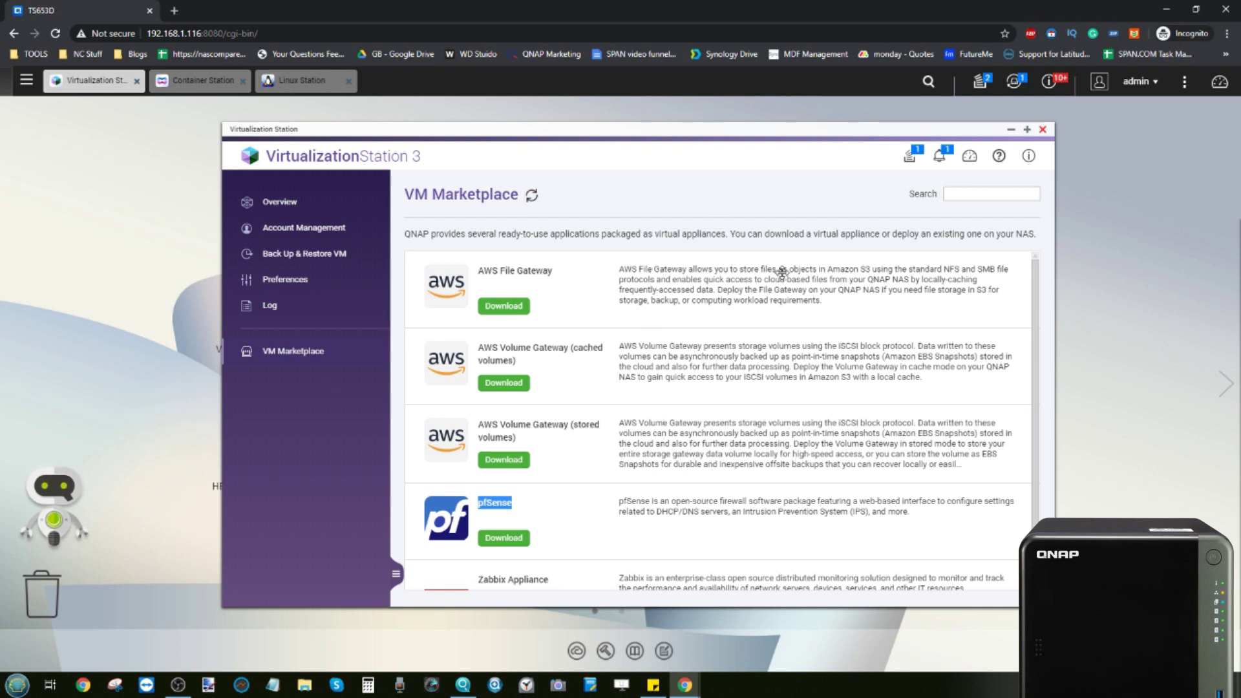
click(263, 201)
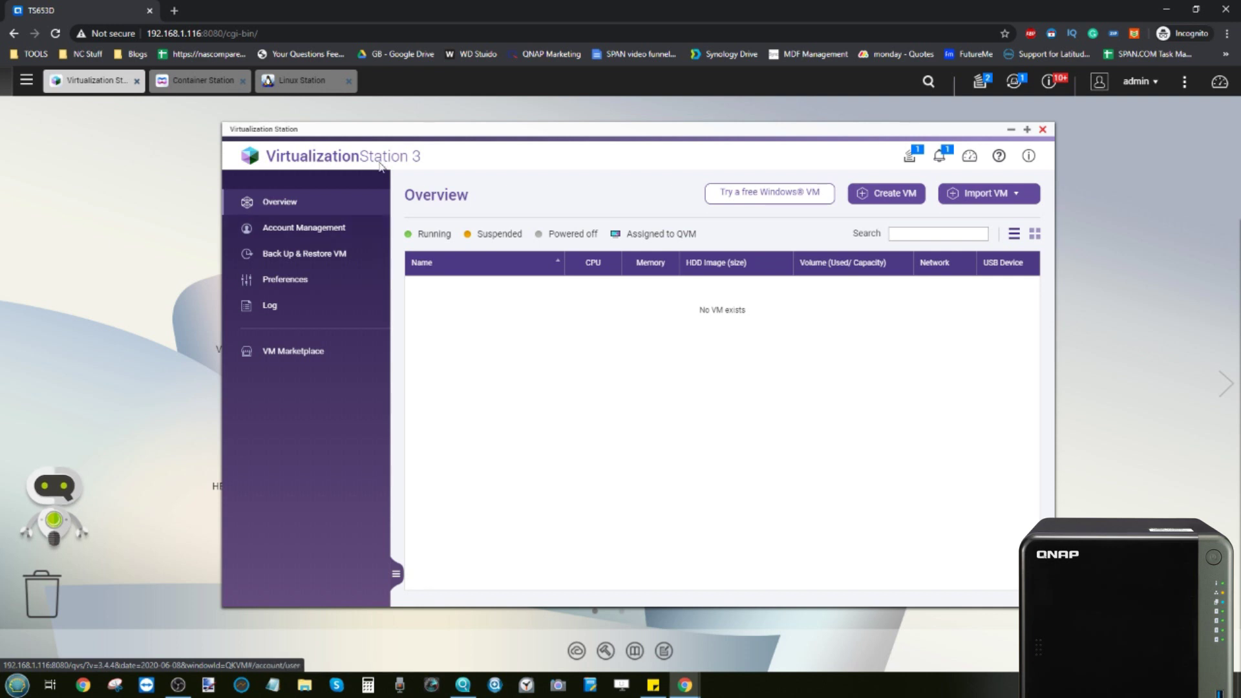
Close the Virtualization Station window and switch to Container Station
drag(365, 154, 404, 153)
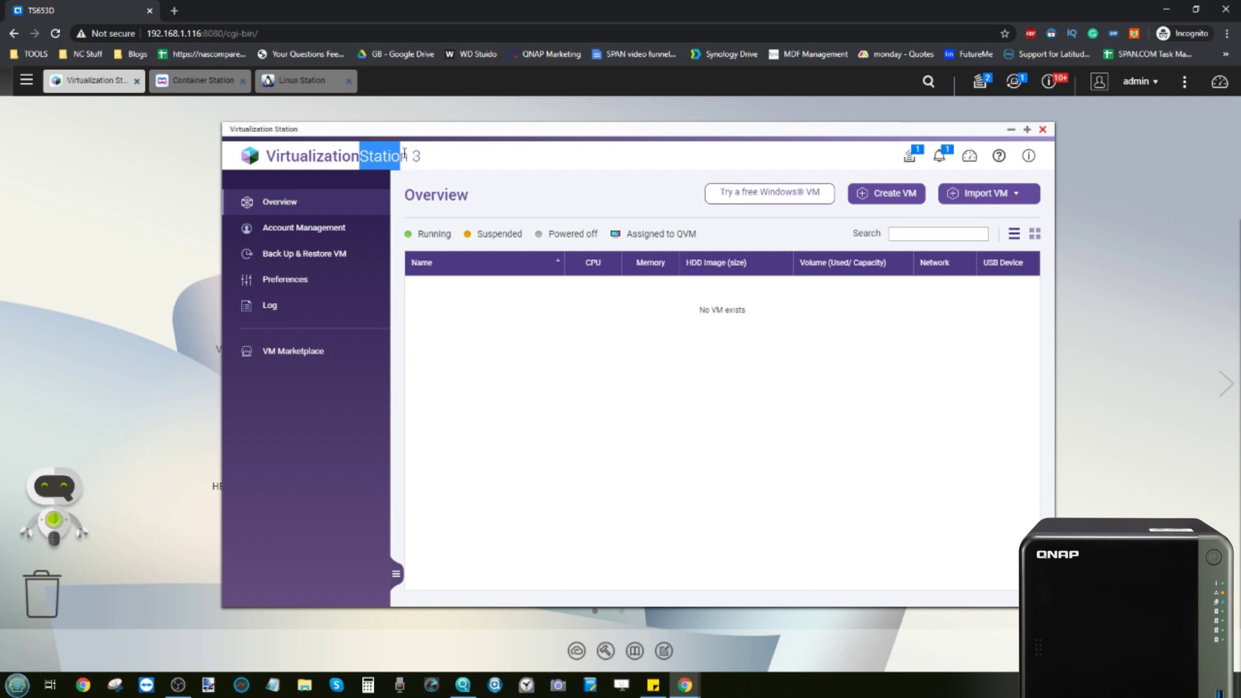
click(1043, 130)
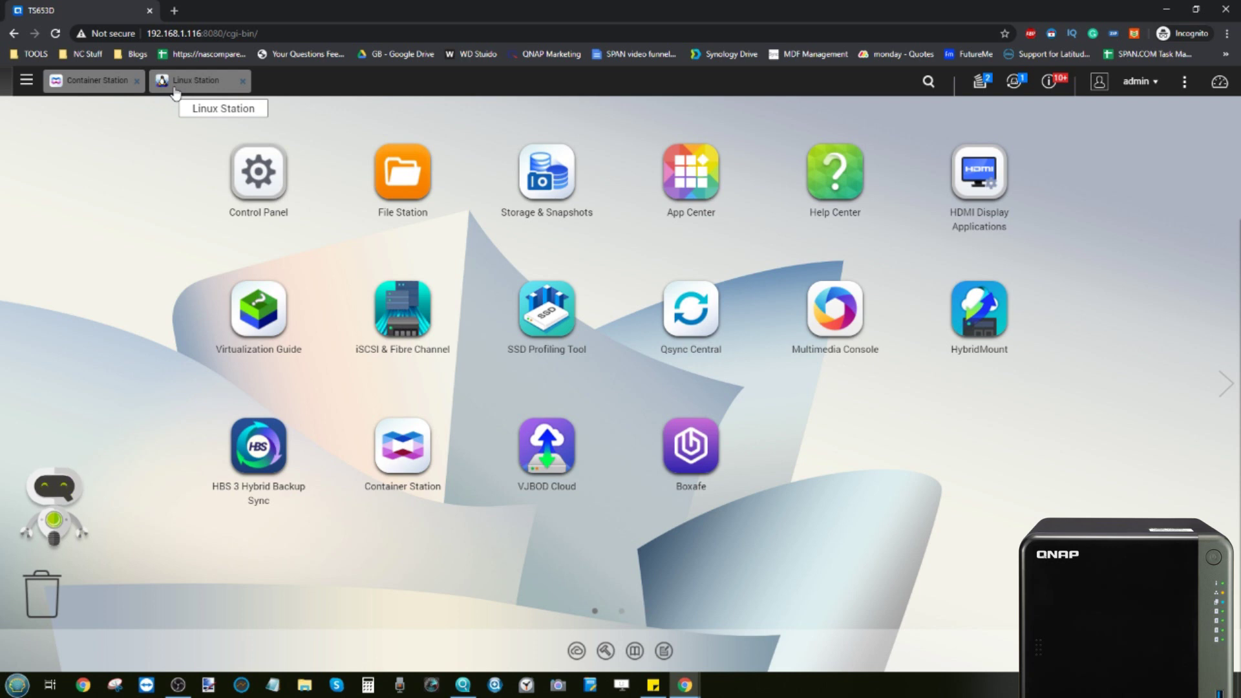
click(114, 84)
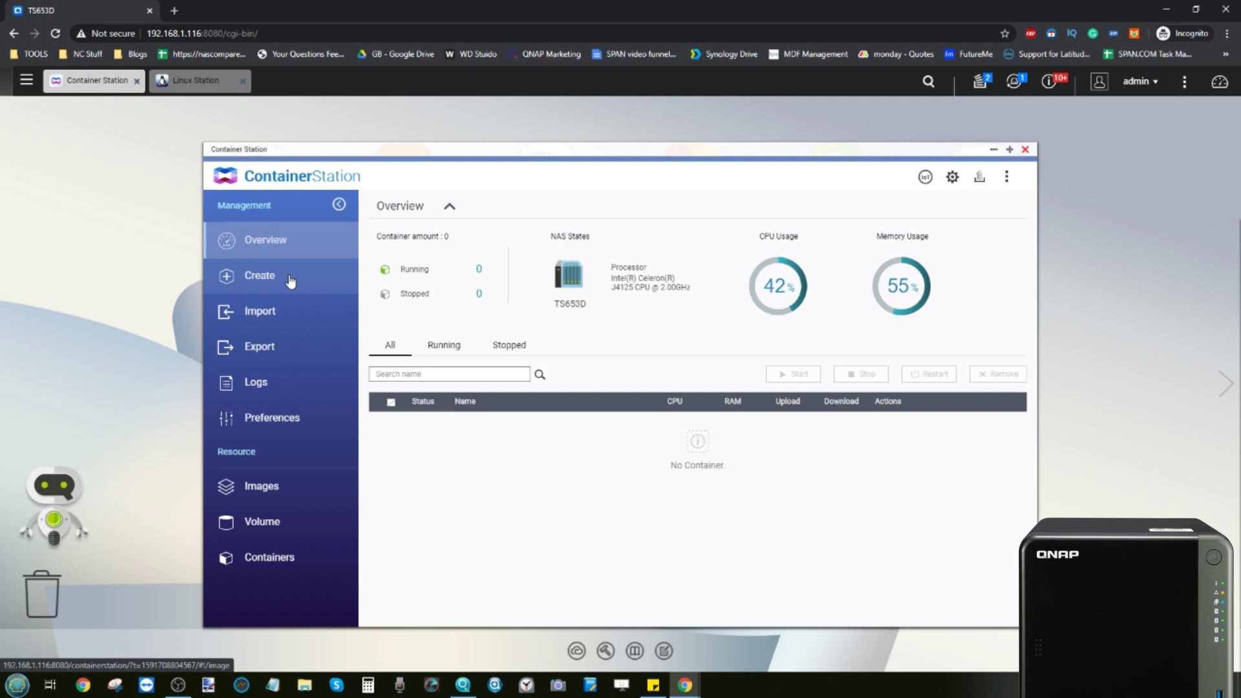
Check the empty Containers list, then show the Create page of AI images
click(275, 557)
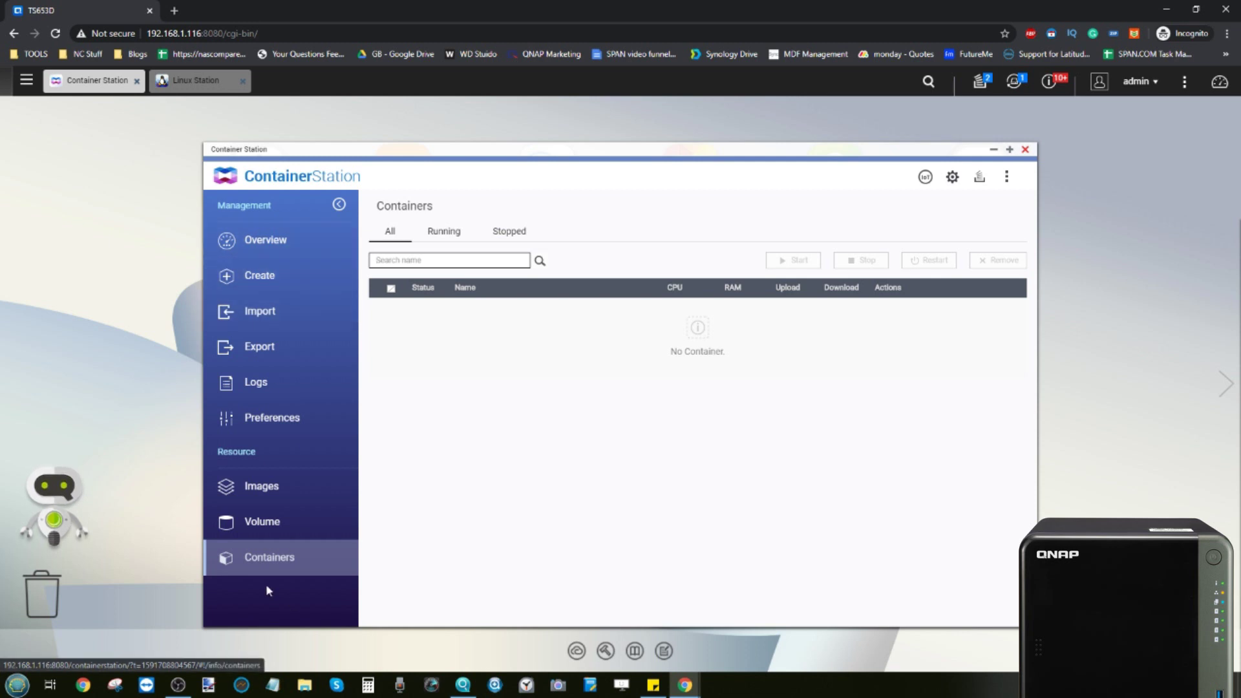
click(300, 254)
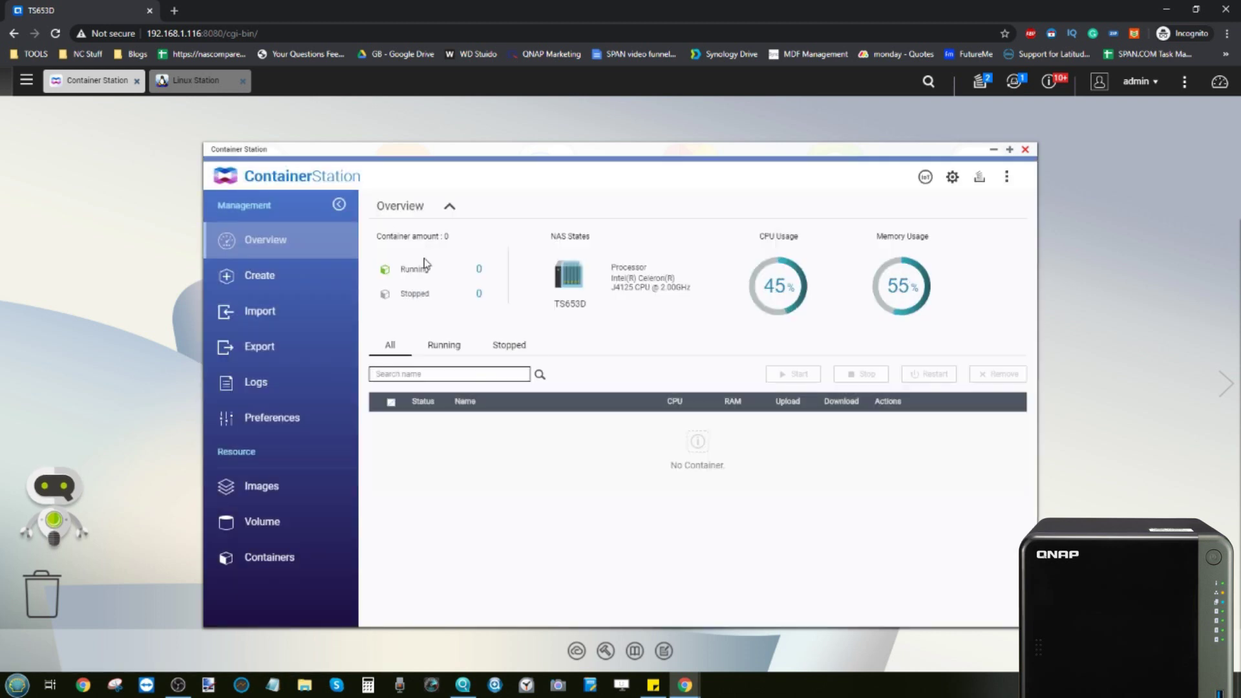
click(285, 274)
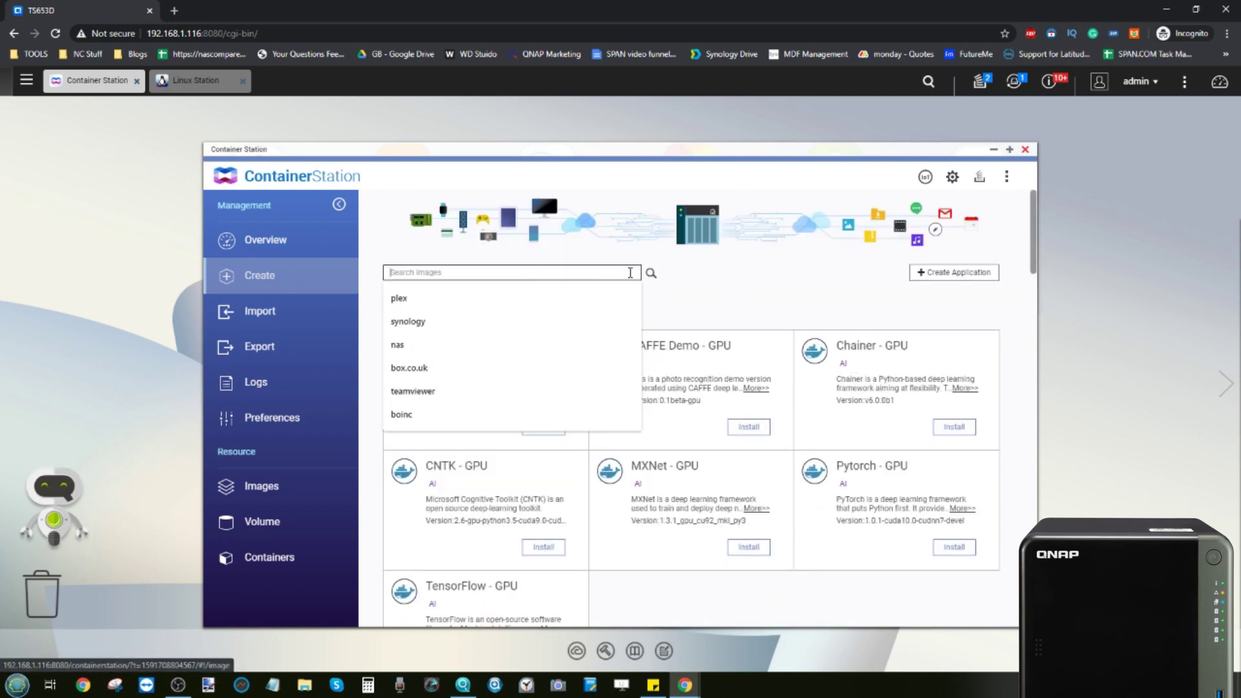
Search images for 'mymedia' and scroll through the Docker Hub results
text(mymedia)
key(Return)
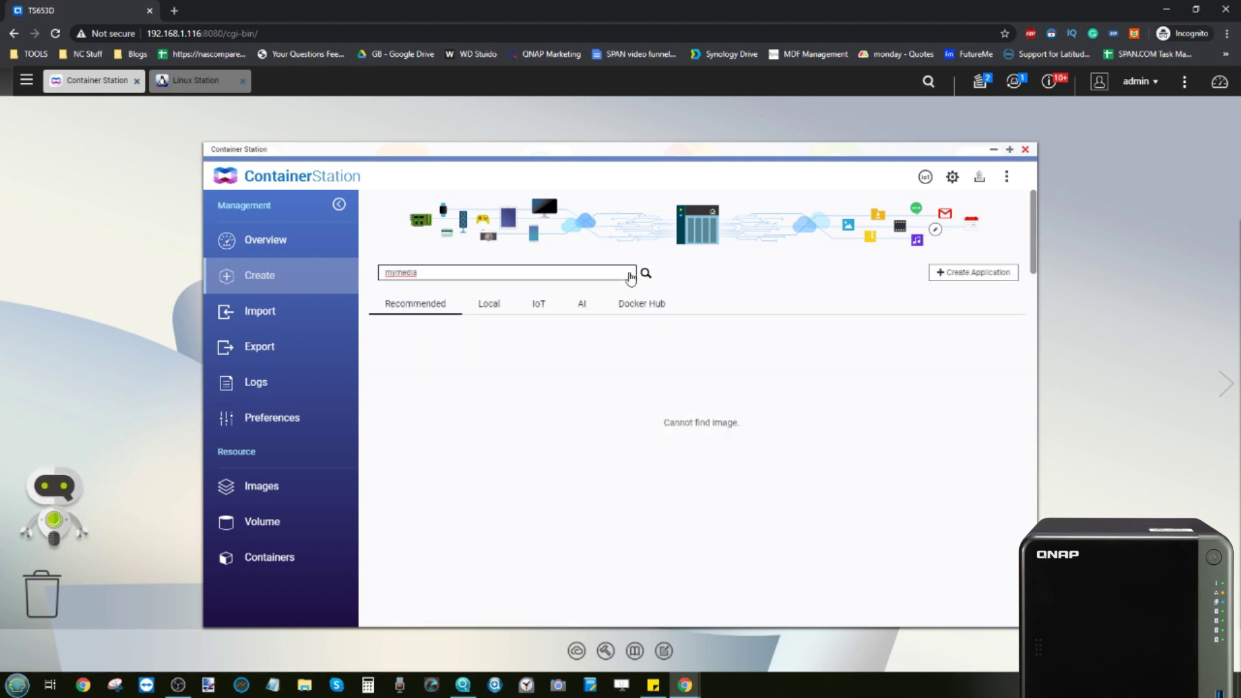
key(Return)
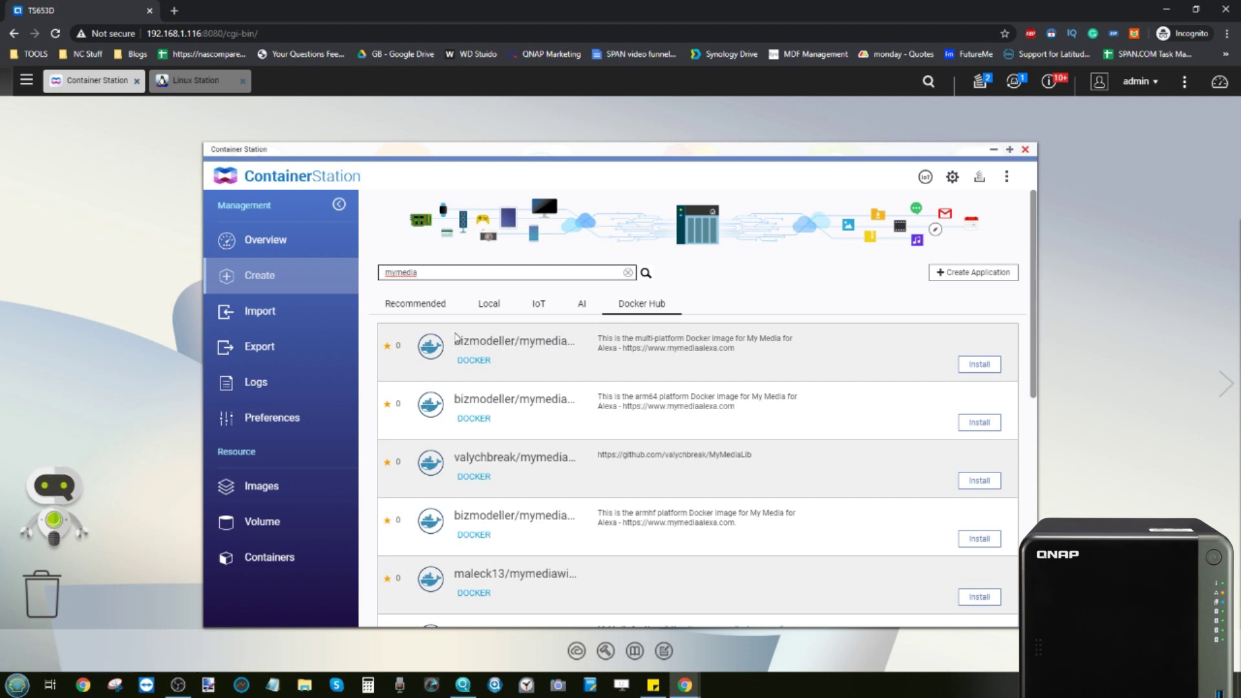
scroll(457, 336, down, 1)
scroll(457, 338, down, 3)
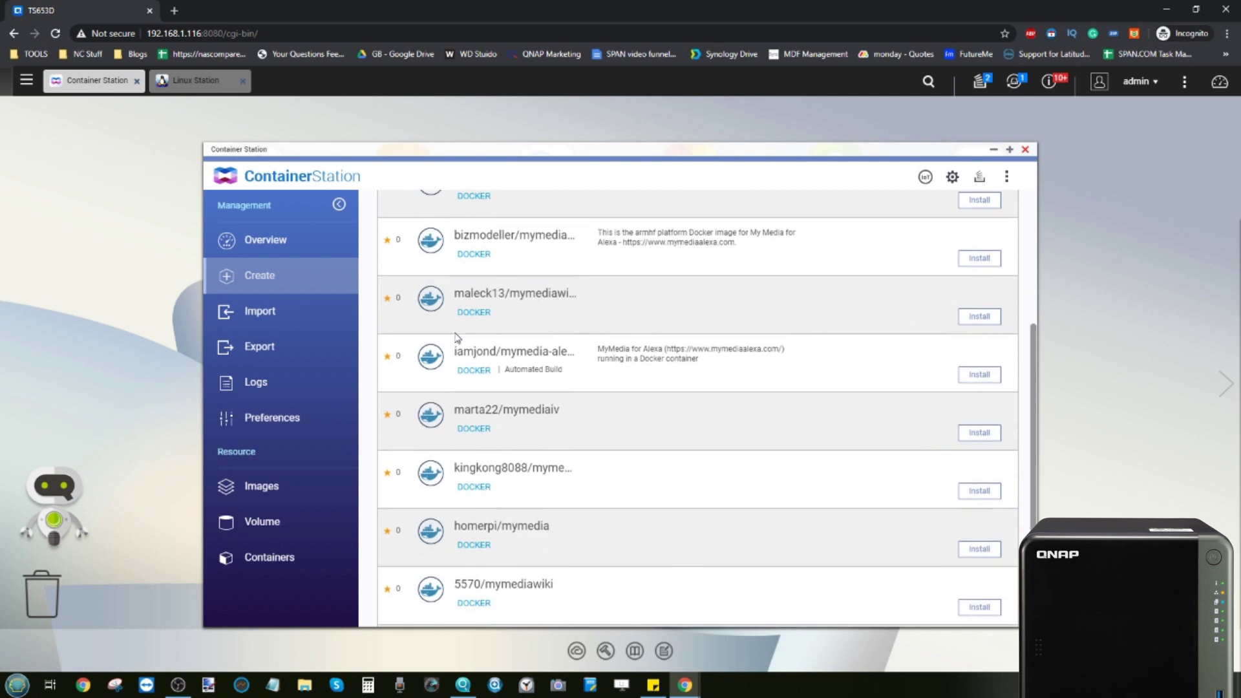
scroll(457, 337, up, 4)
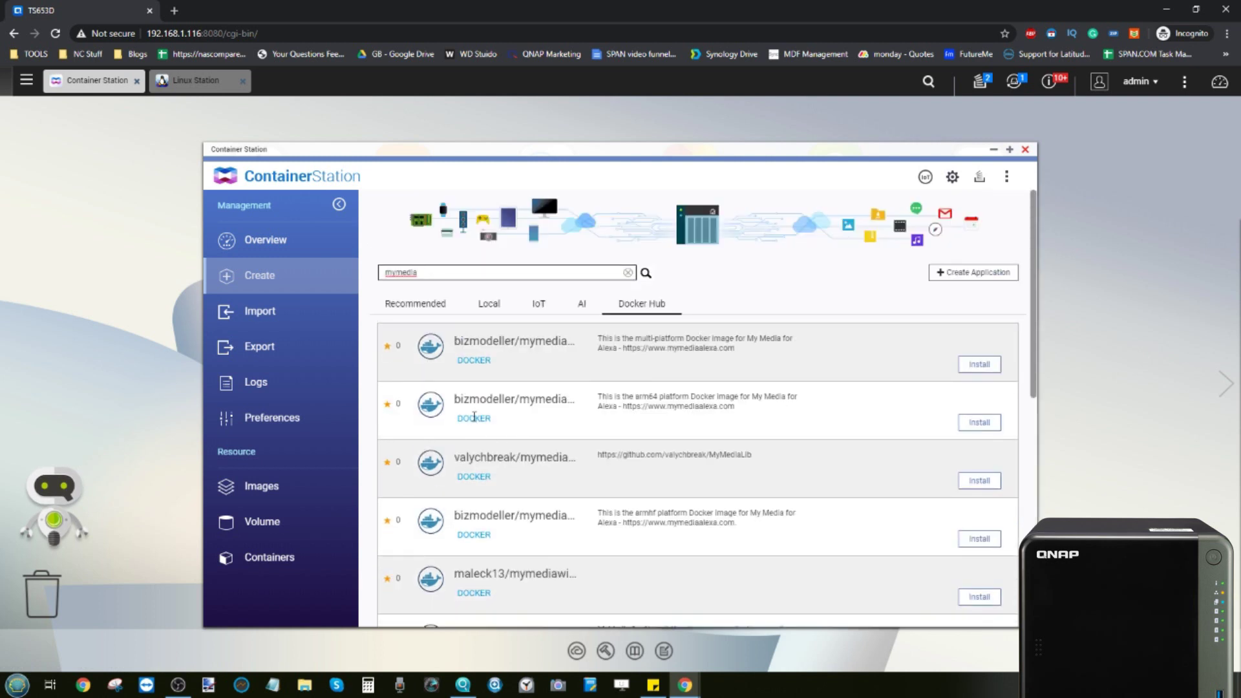
double_click(422, 271)
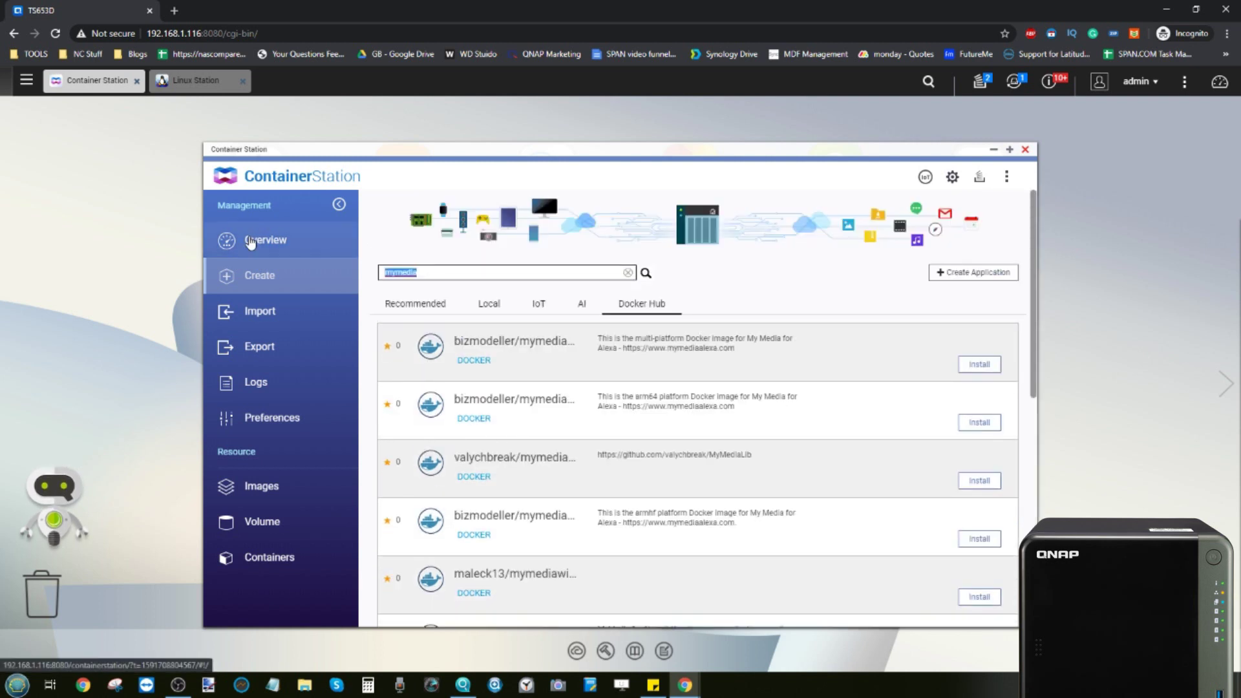
Search images for 'plex' and view its IoT and Recommended results
text(plex)
key(Return)
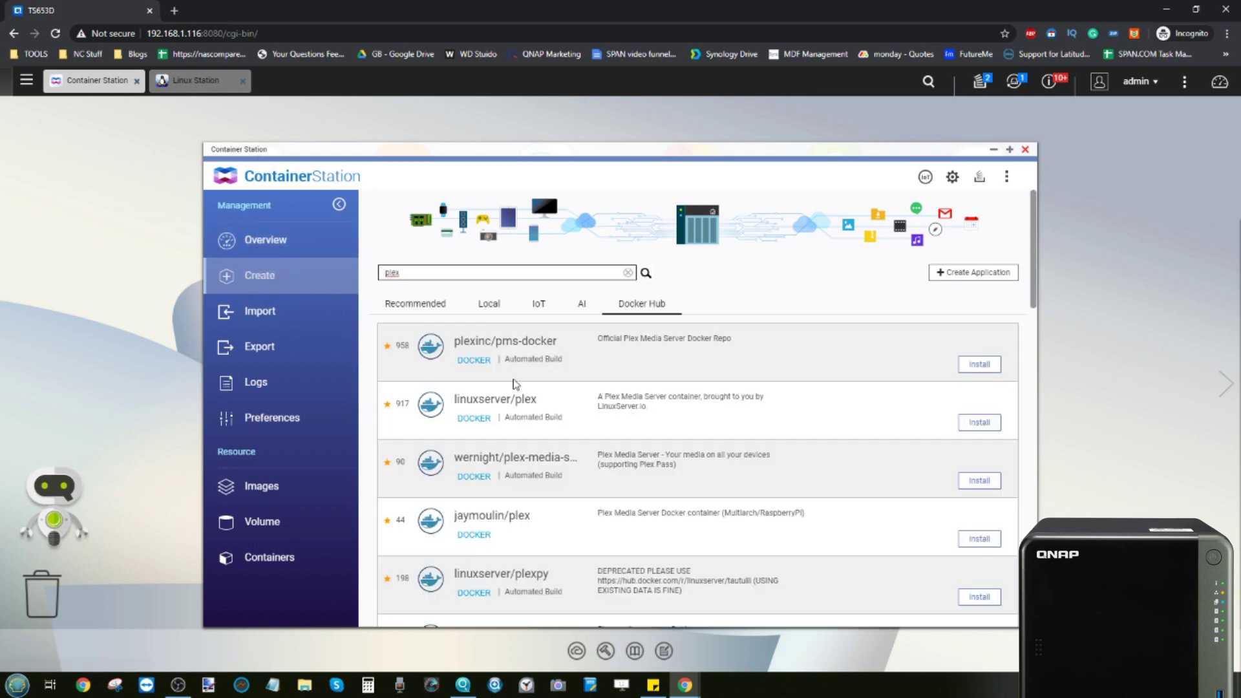
scroll(513, 385, down, 1)
scroll(514, 381, up, 1)
click(539, 304)
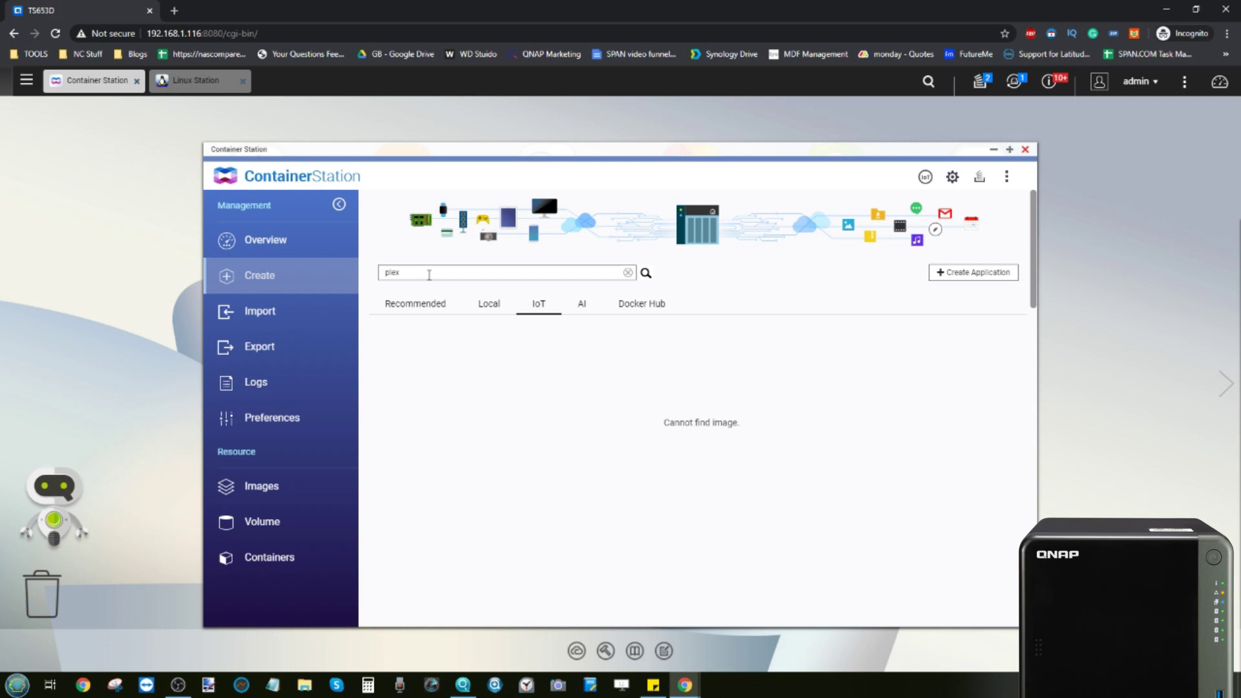
click(423, 277)
double_click(423, 276)
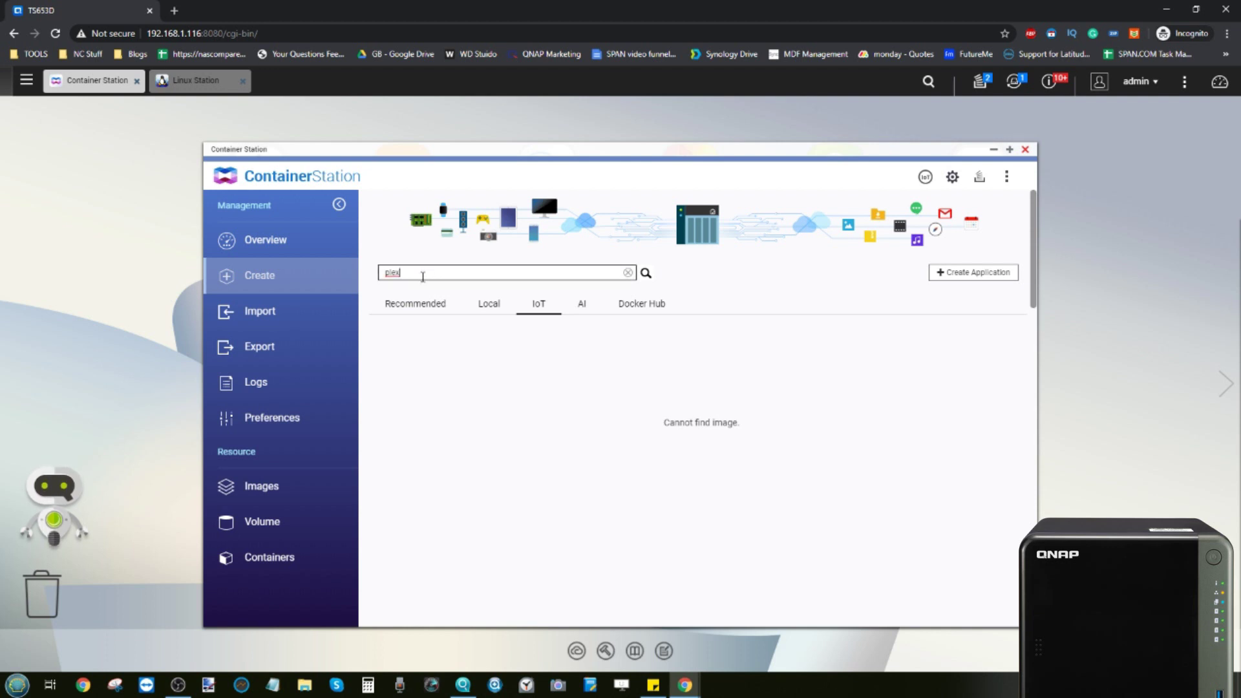
double_click(422, 276)
click(416, 309)
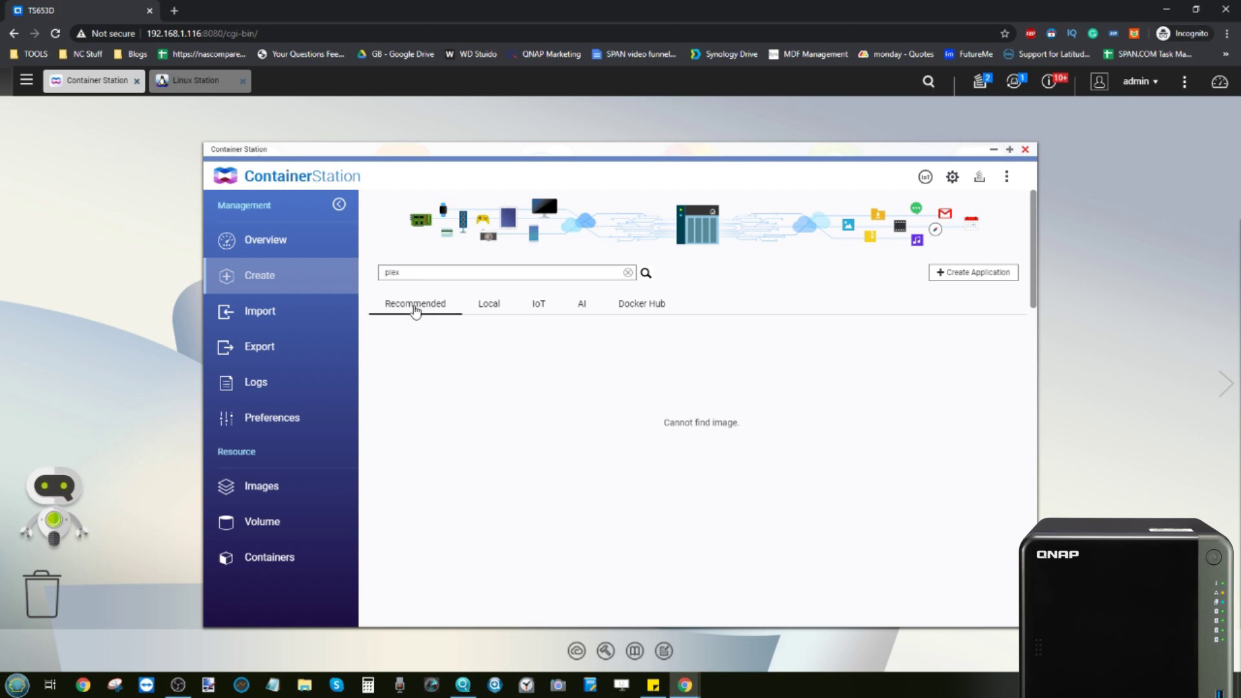
Replace the search with 'surveillance', review the results, then clear the search box
double_click(389, 272)
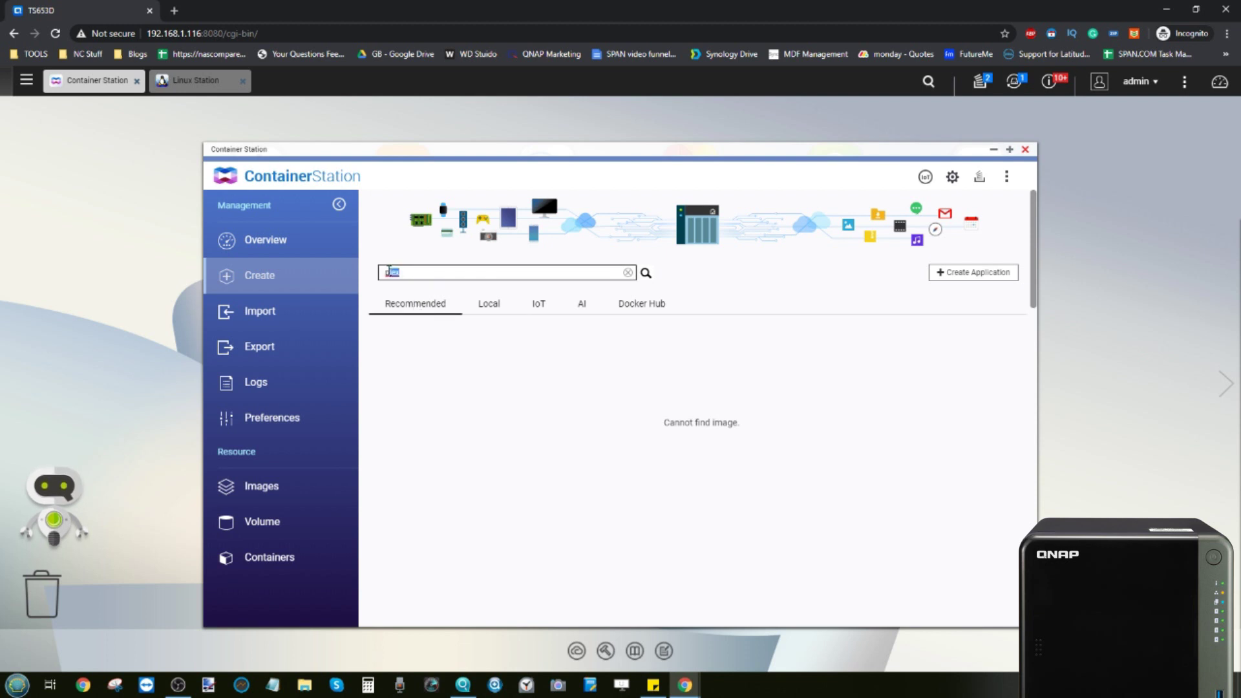
key(BackSpace)
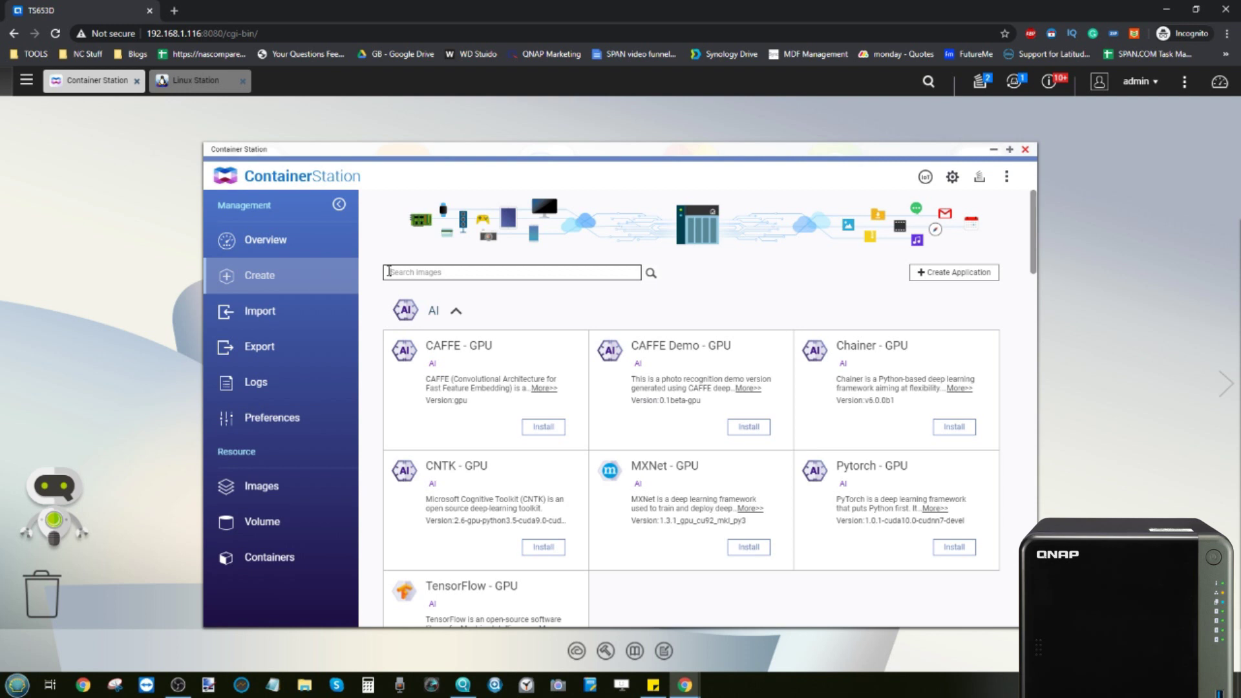
text(surveillance)
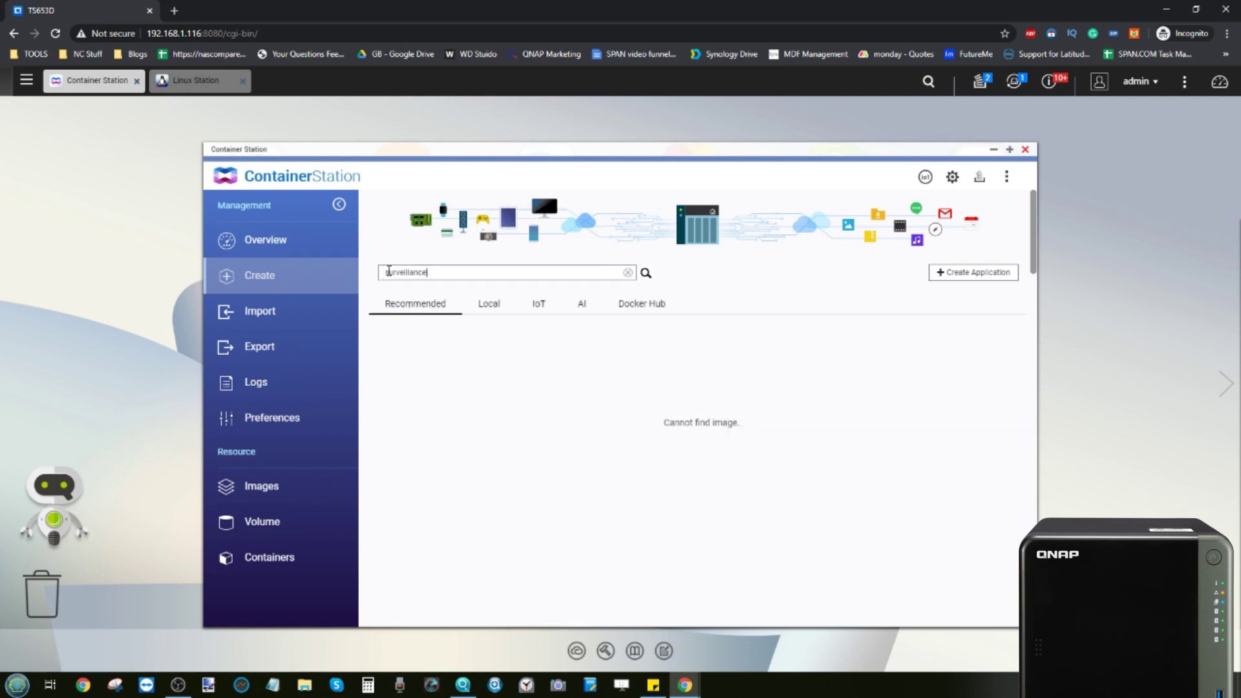
key(Return)
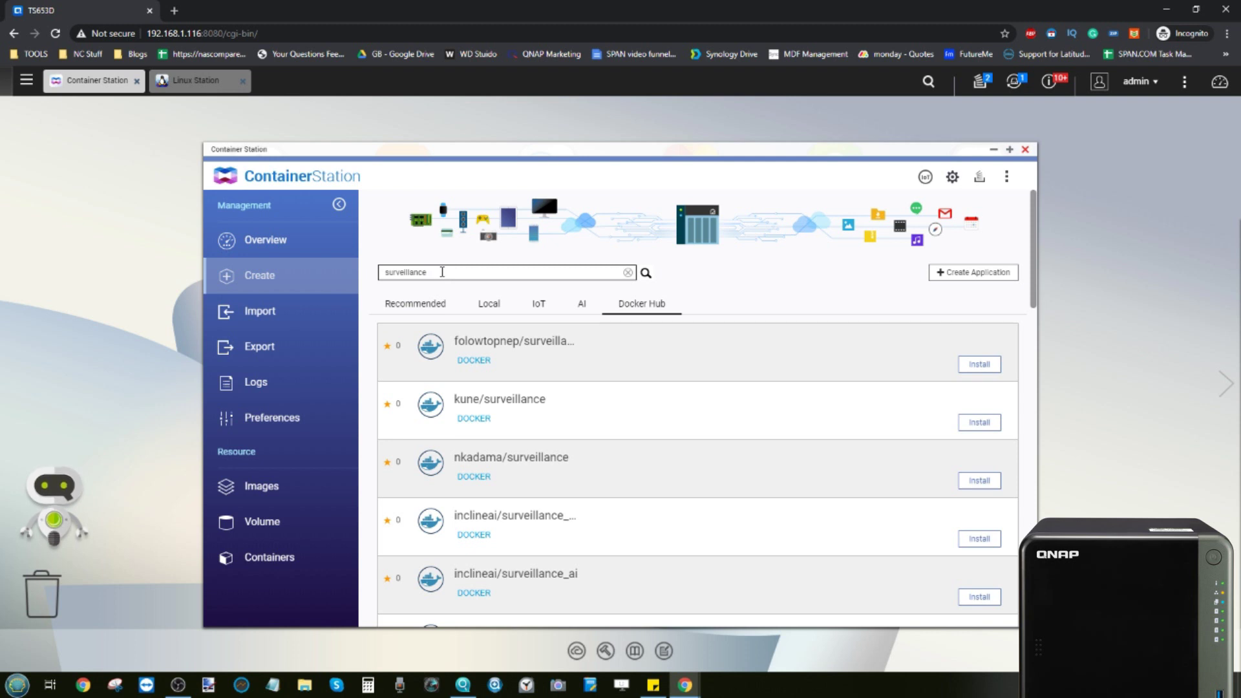
scroll(545, 402, down, 2)
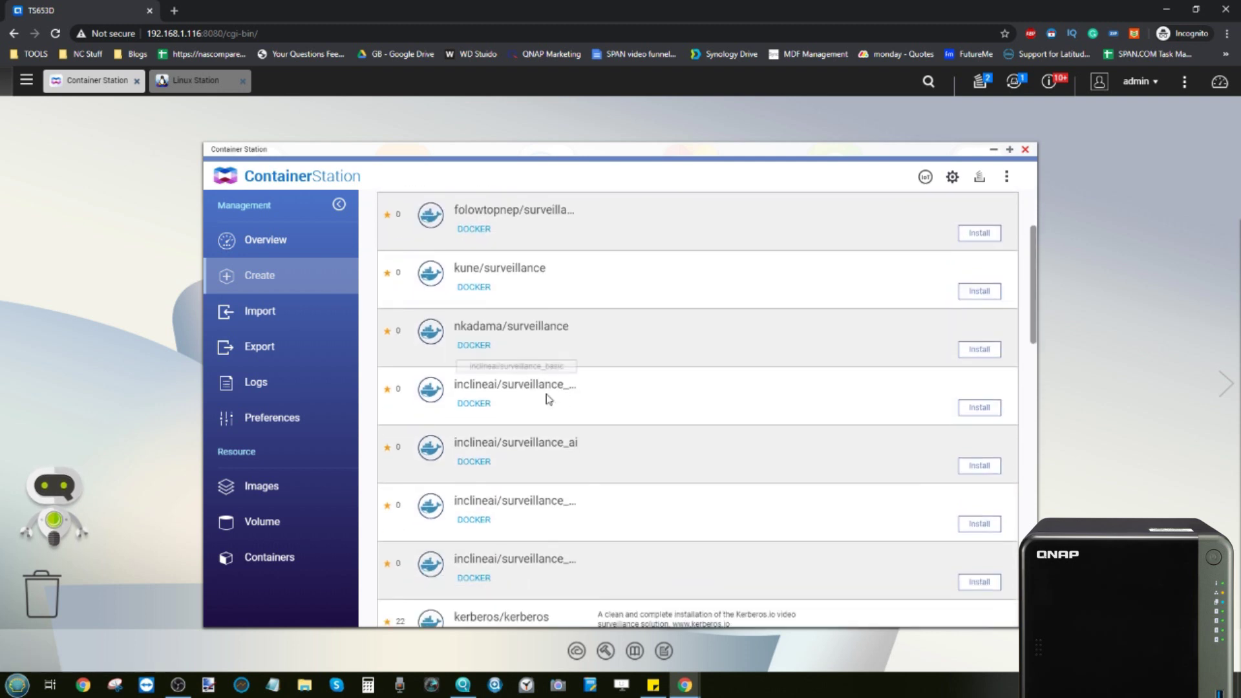
scroll(546, 398, up, 2)
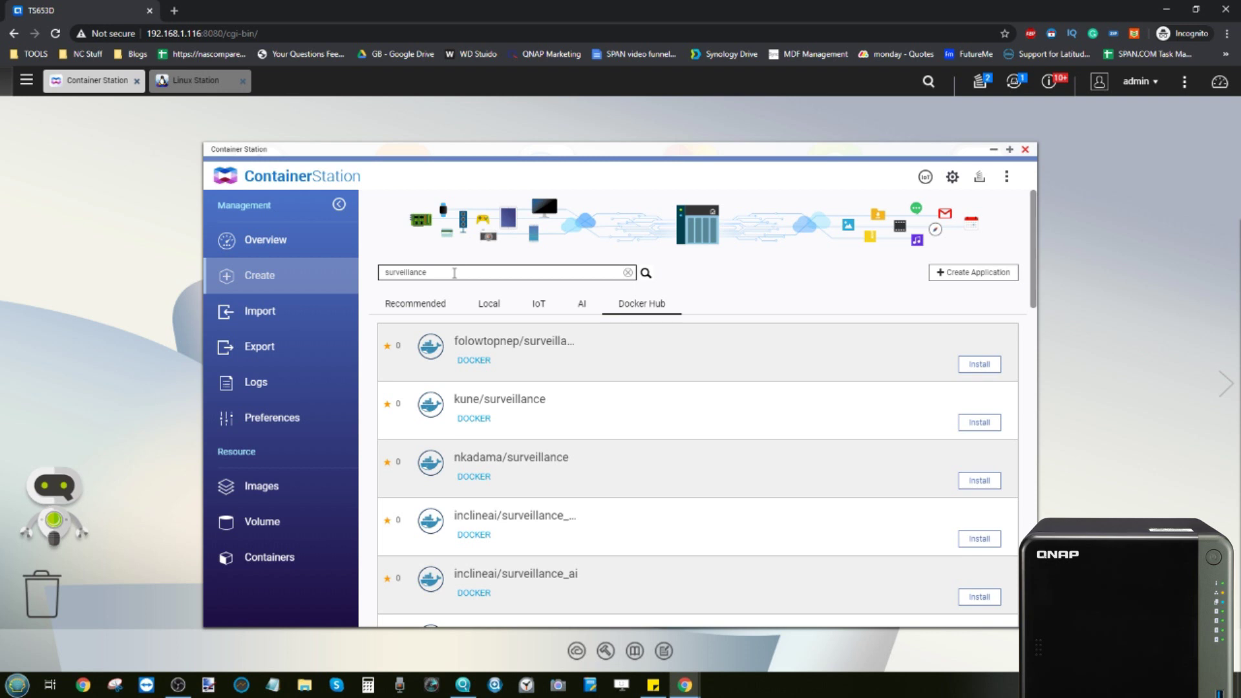
drag(454, 273, 373, 271)
key(BackSpace)
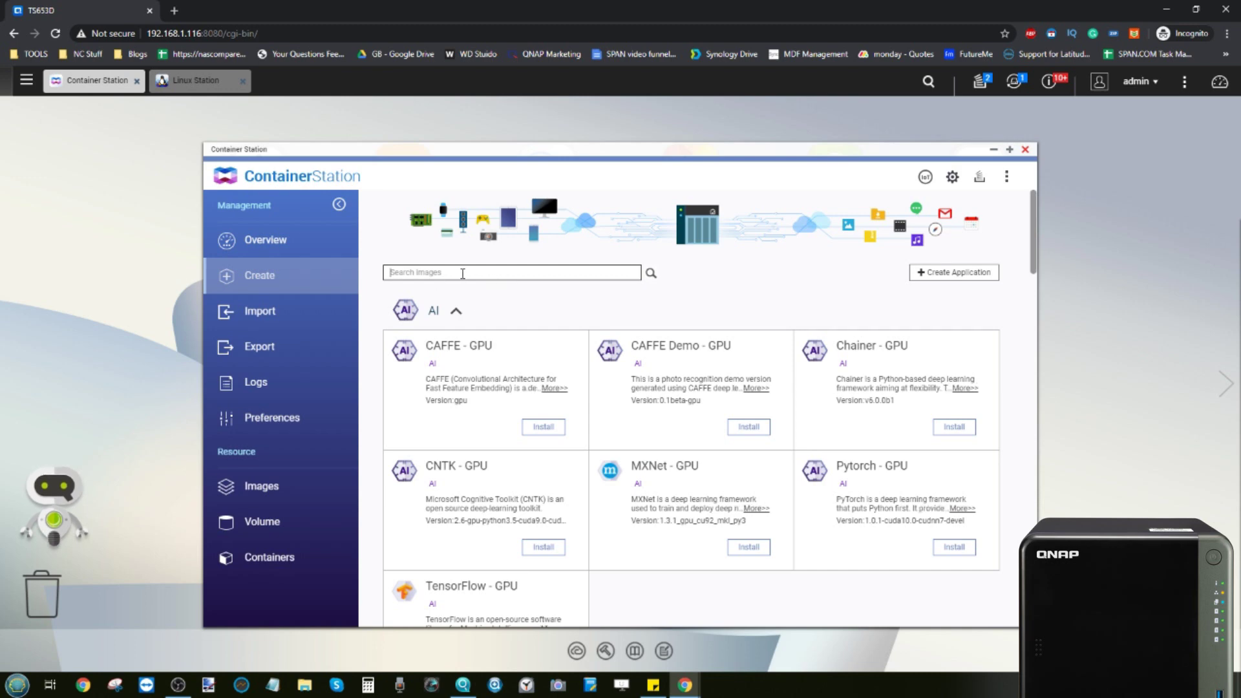
Scroll the default image catalogue down to the Ubuntu images and close Container Station
scroll(462, 273, down, 5)
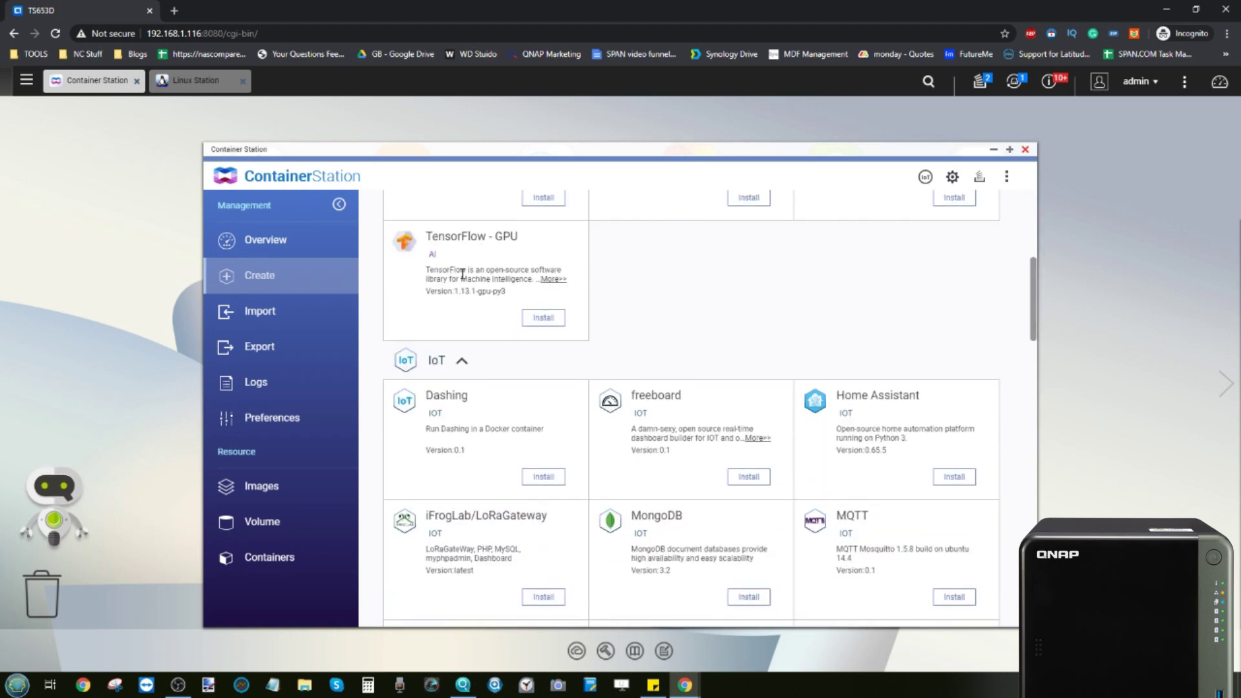
scroll(585, 481, down, 7)
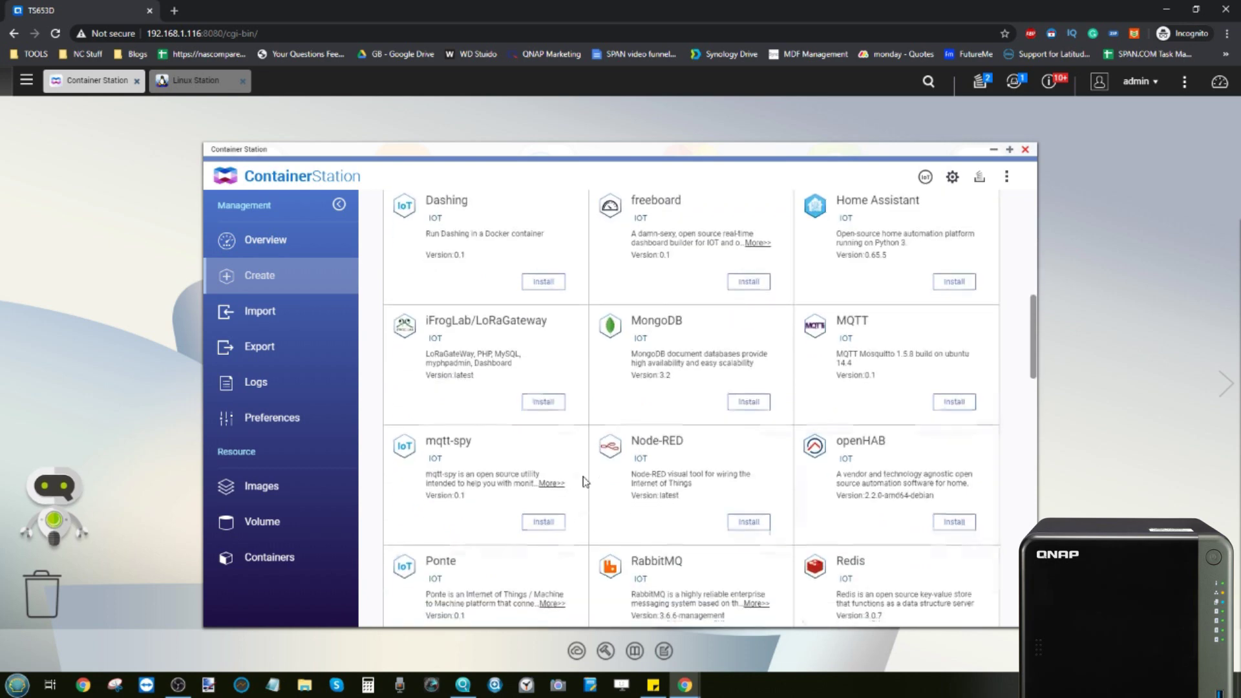
scroll(585, 482, down, 4)
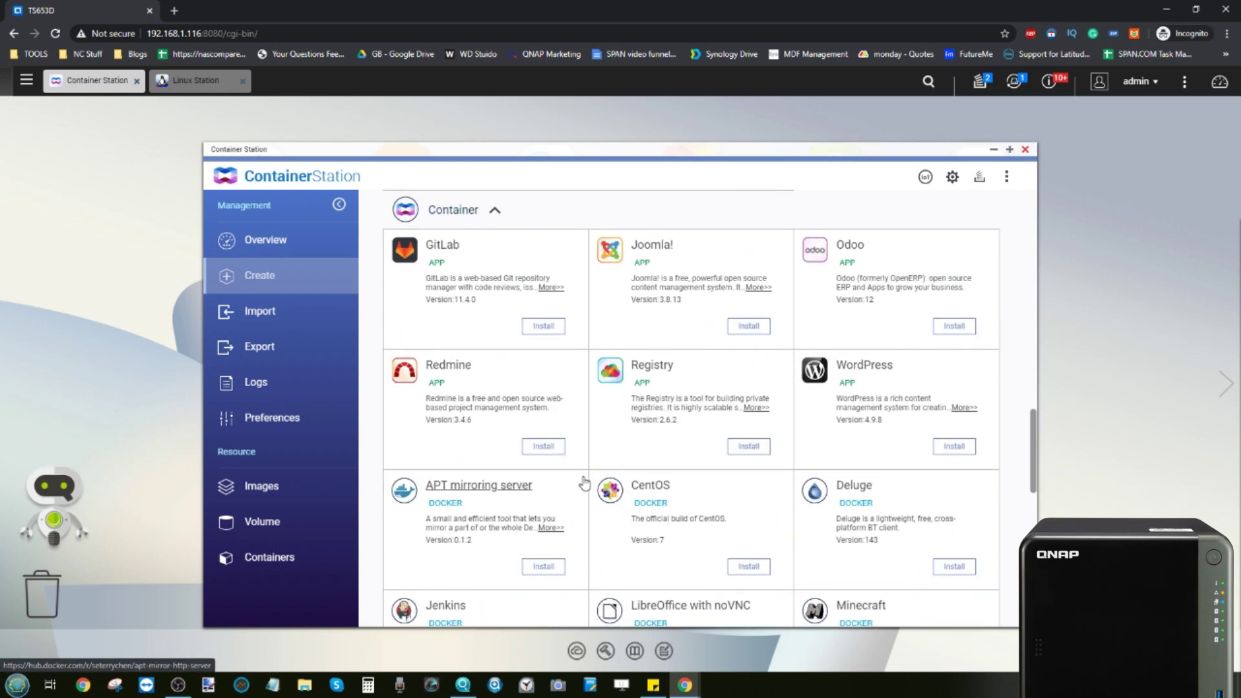
scroll(585, 481, down, 3)
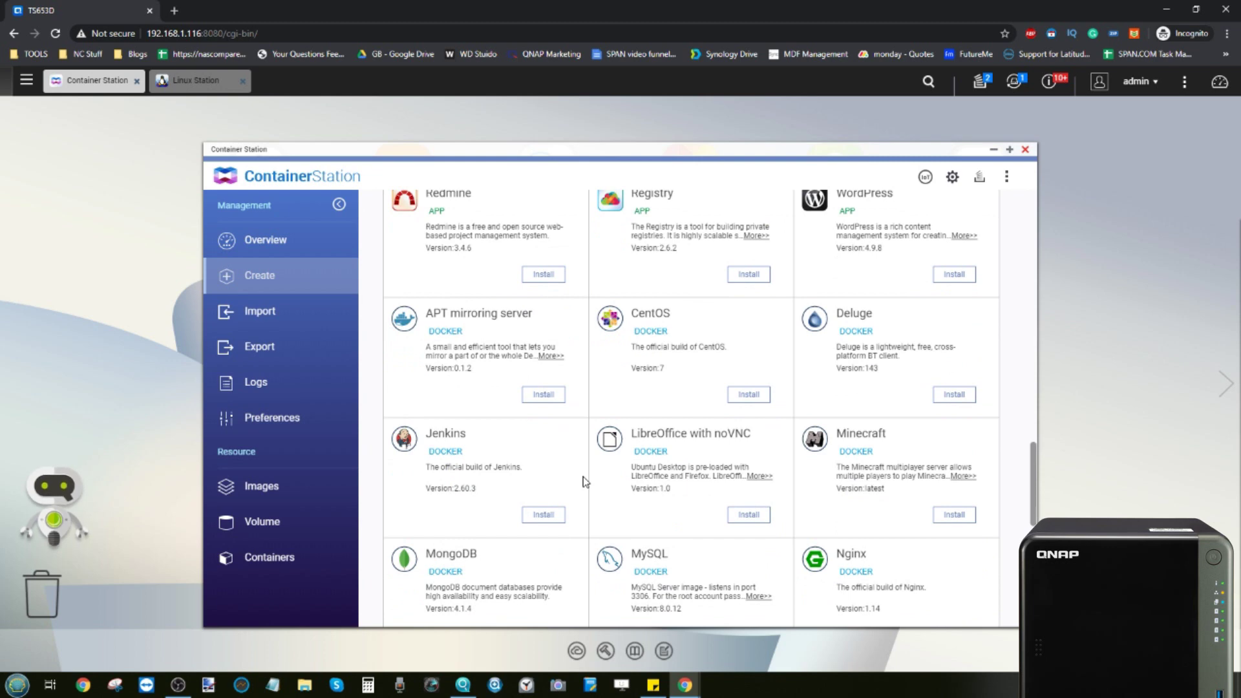
scroll(585, 482, down, 4)
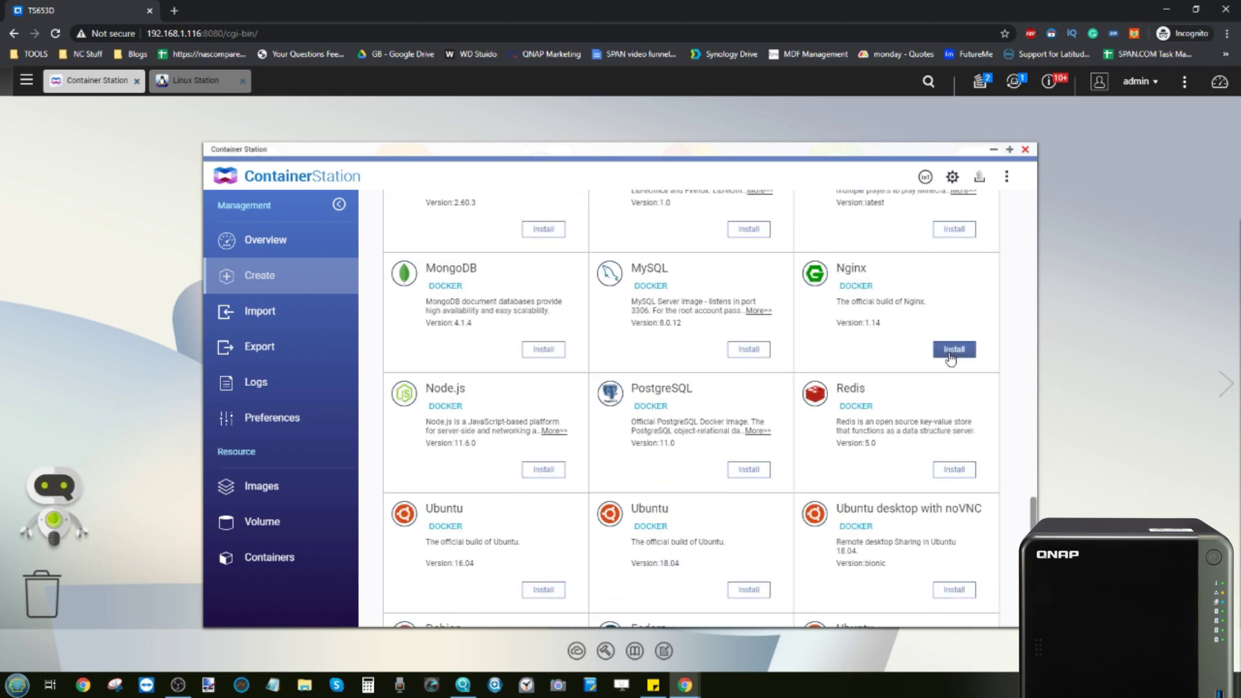
click(1025, 151)
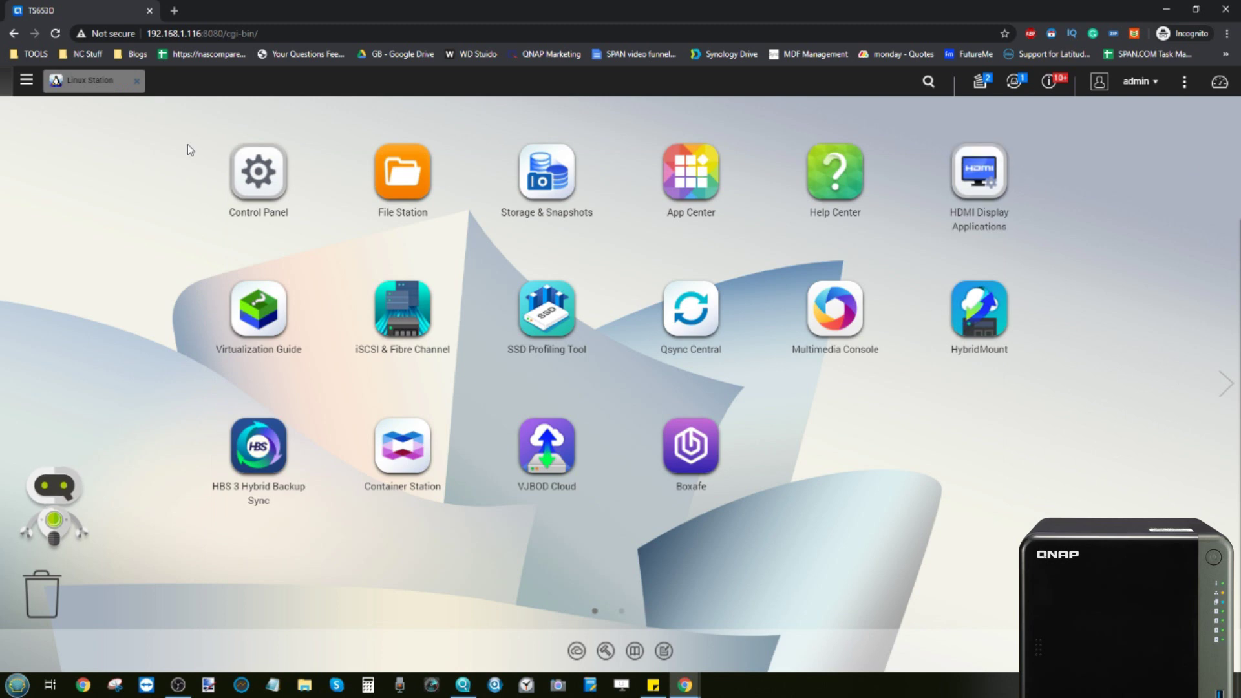
Bring the Linux Station window forward, showing Ubuntu 18.04 enabled with remote desktop at 192.168.1.117
click(97, 83)
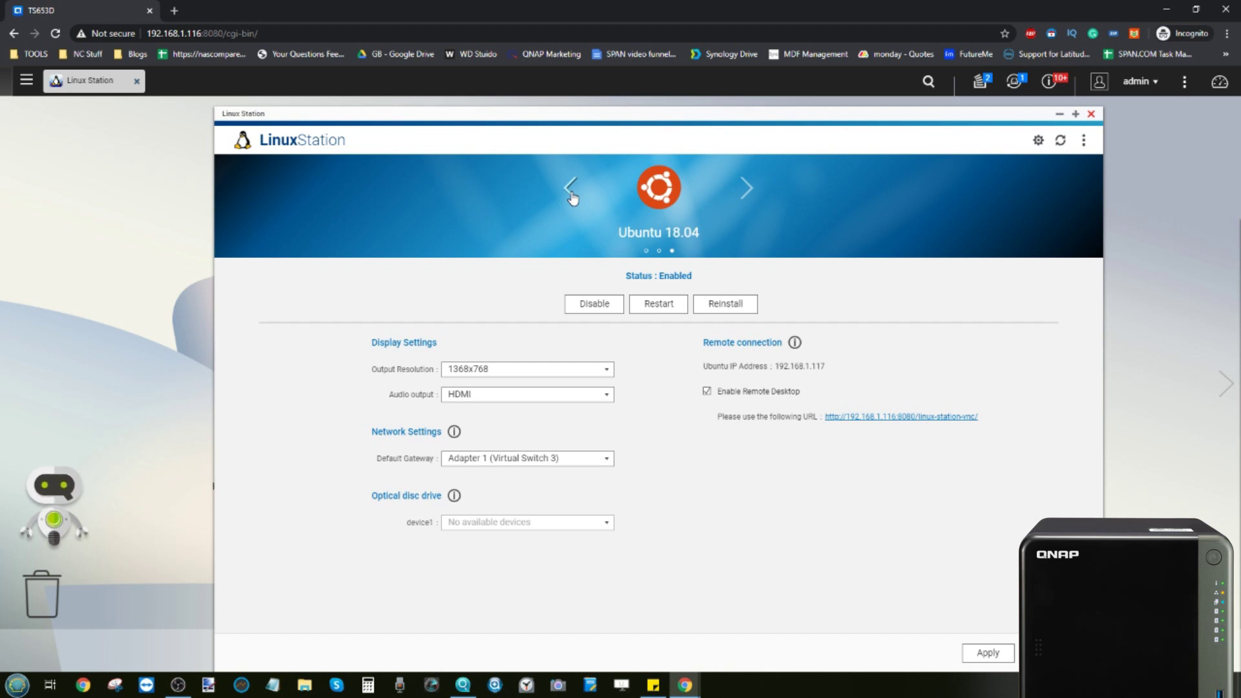
click(571, 193)
click(571, 190)
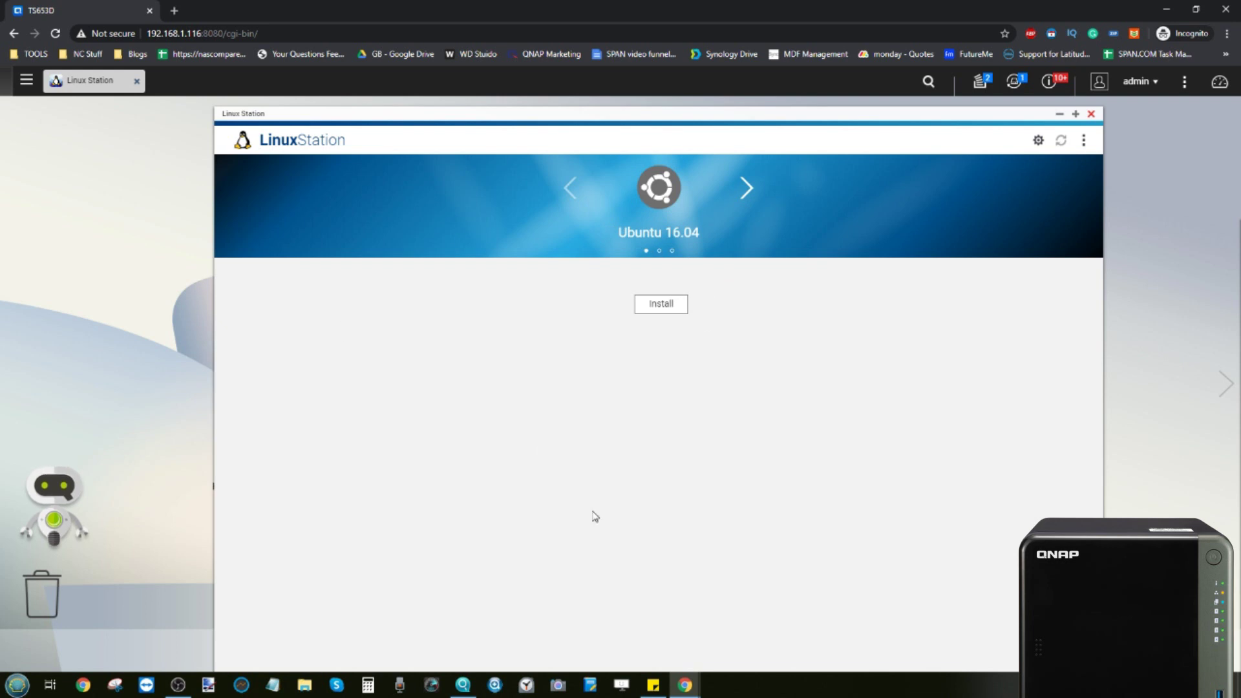
click(747, 191)
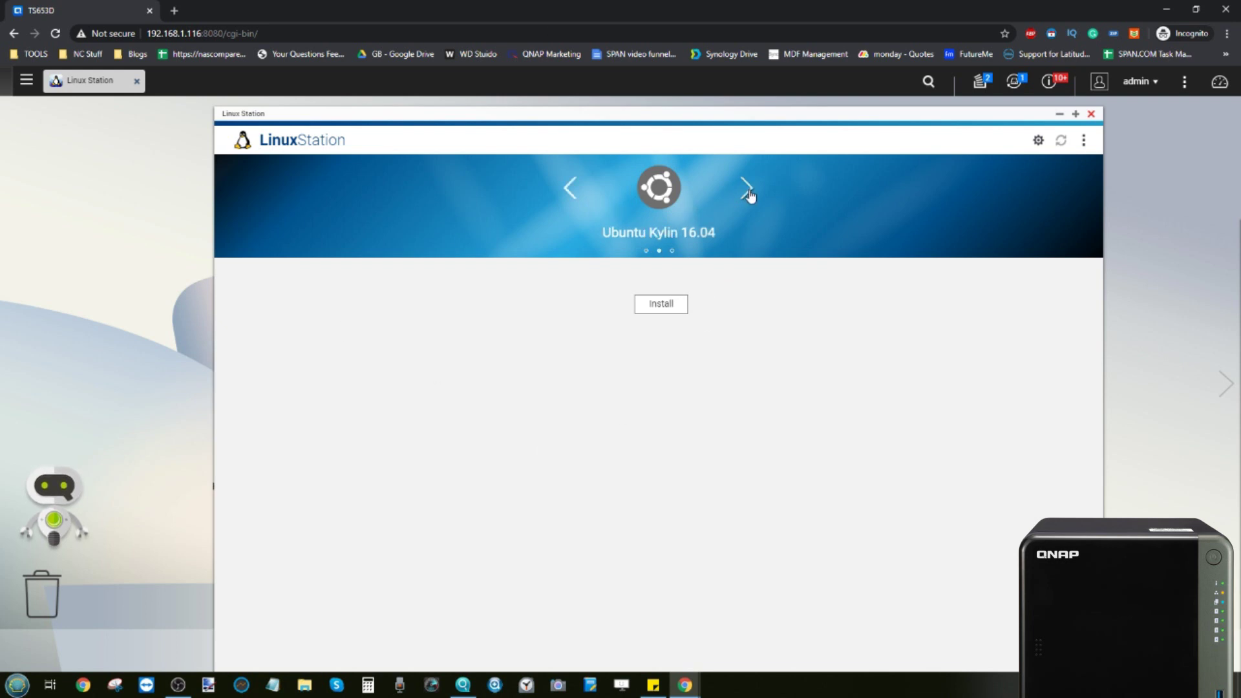
click(747, 191)
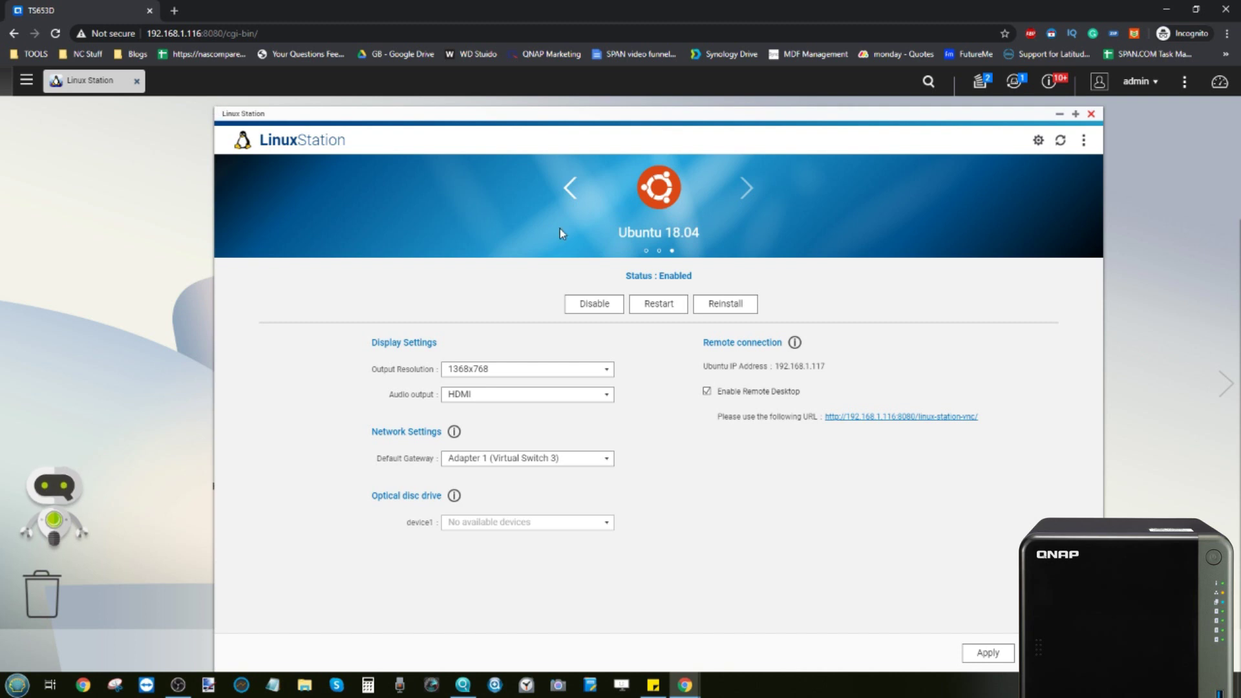
click(26, 80)
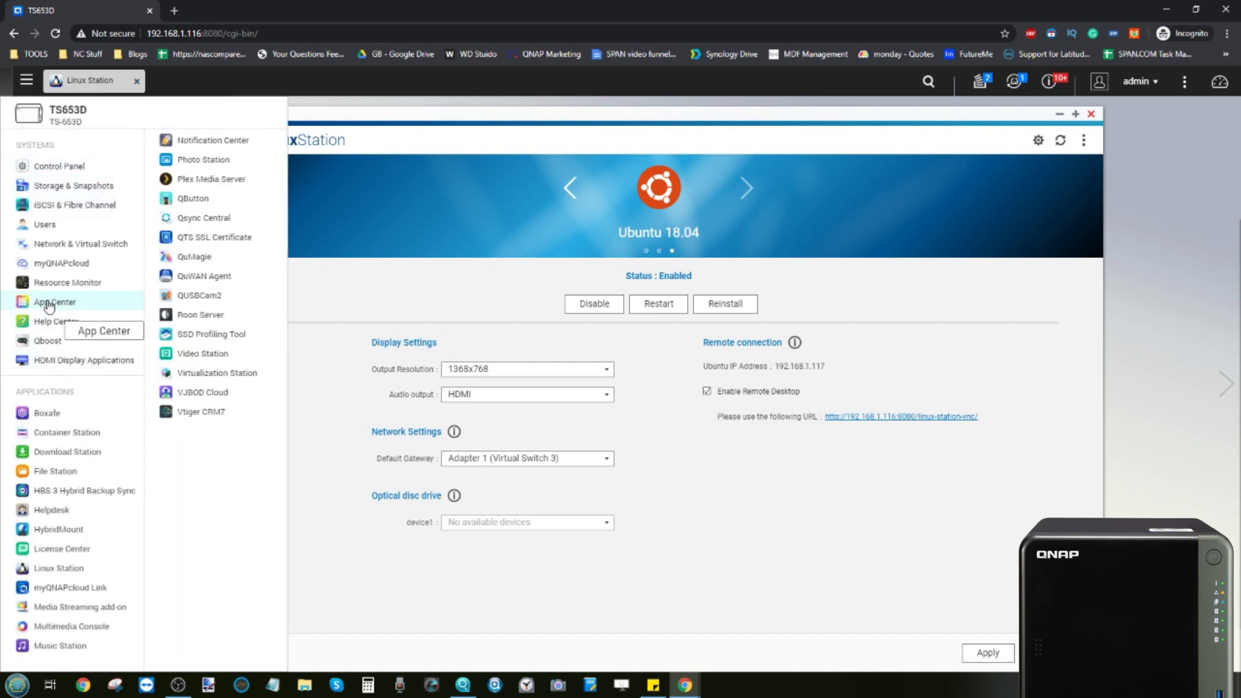
click(374, 114)
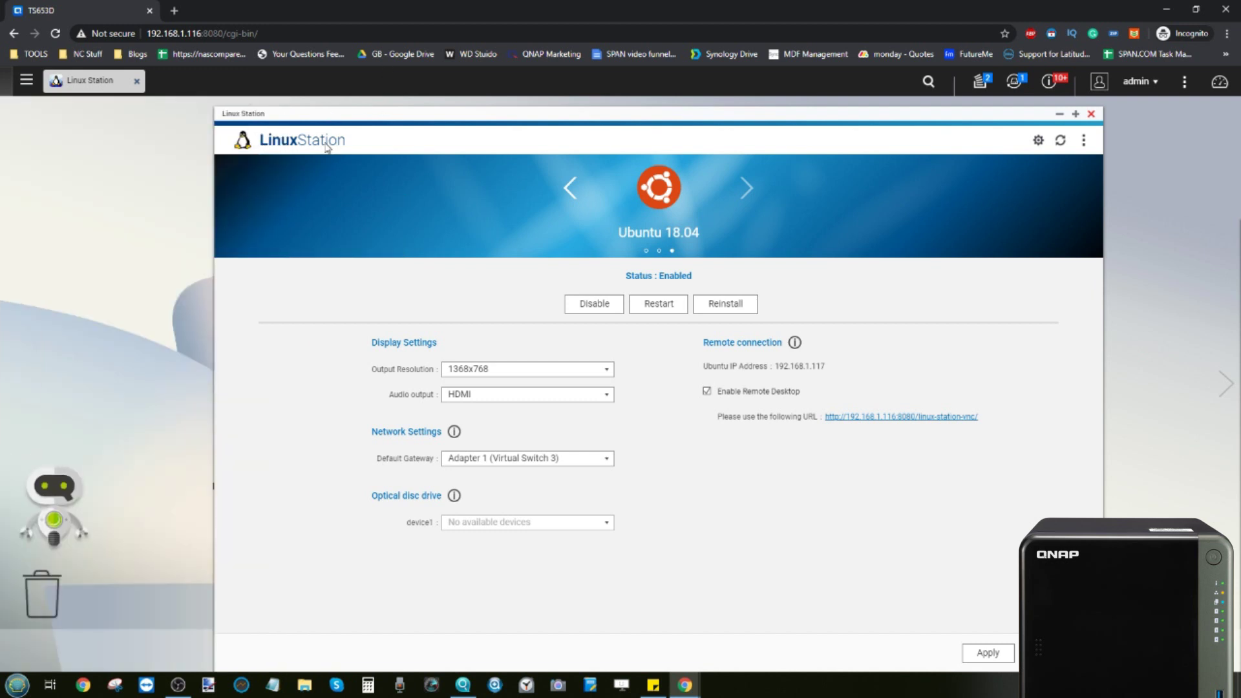
click(571, 189)
click(569, 190)
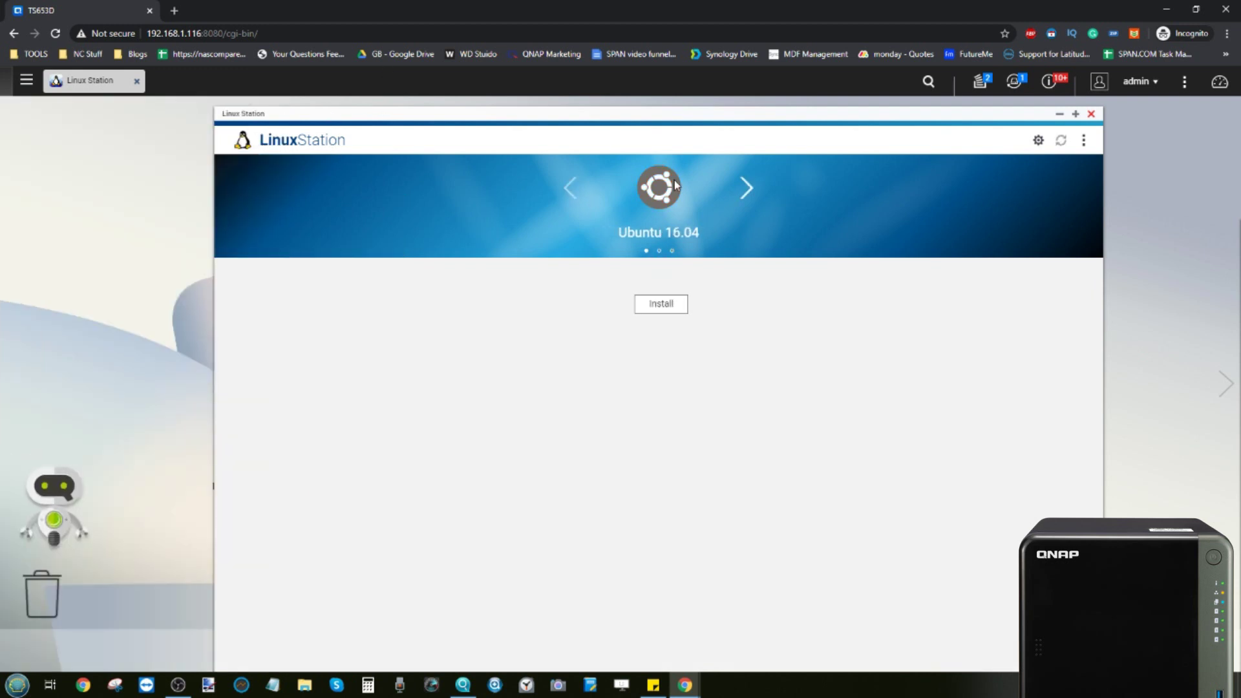
click(747, 188)
click(747, 188)
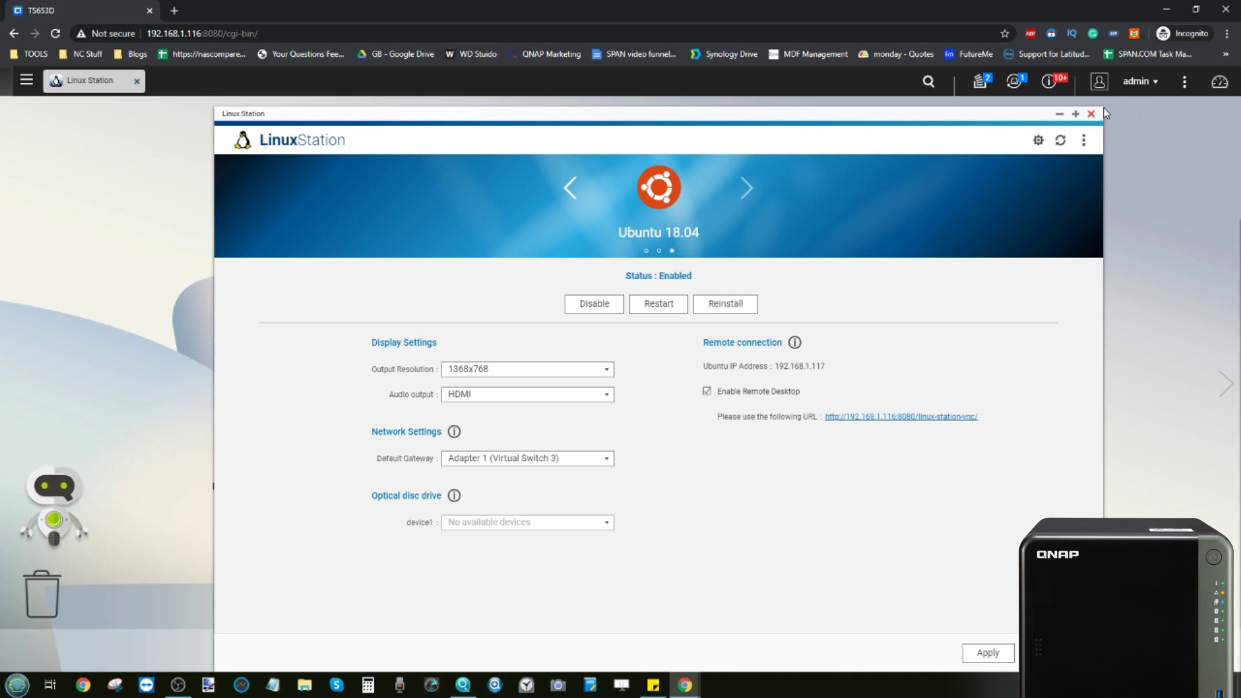
Shrink and raise the Linux Station window, then sign in as admin with the account password
drag(1099, 110, 956, 157)
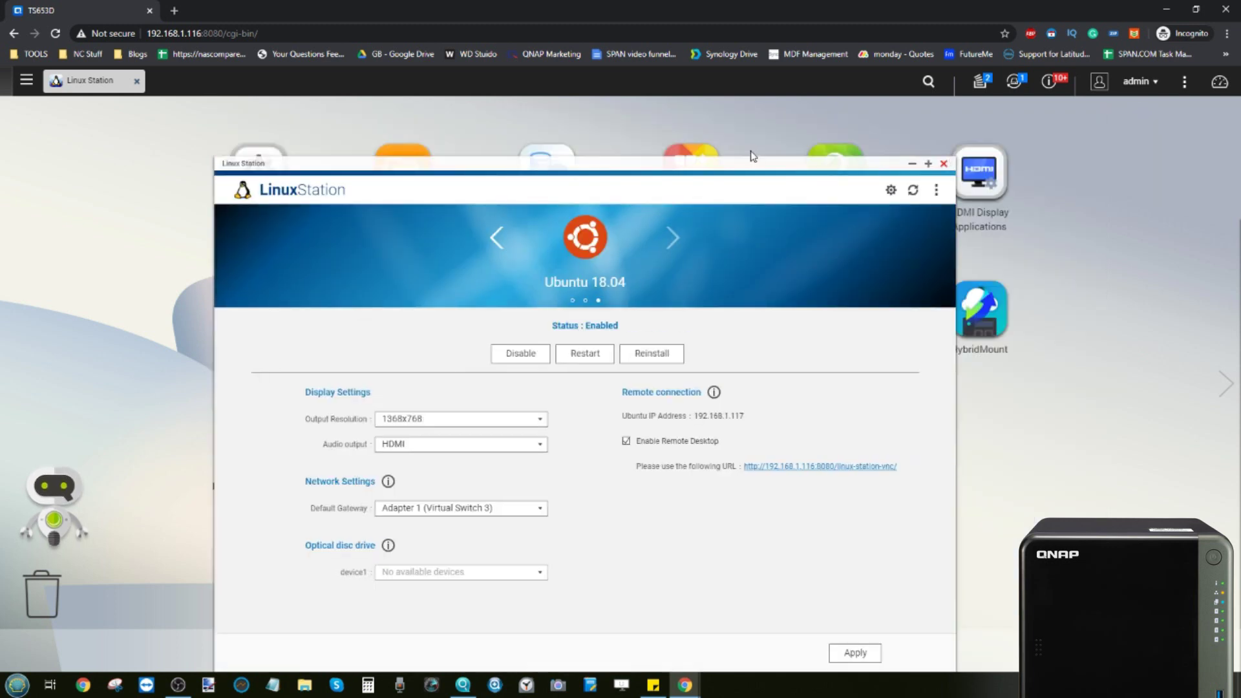
drag(748, 166, 742, 139)
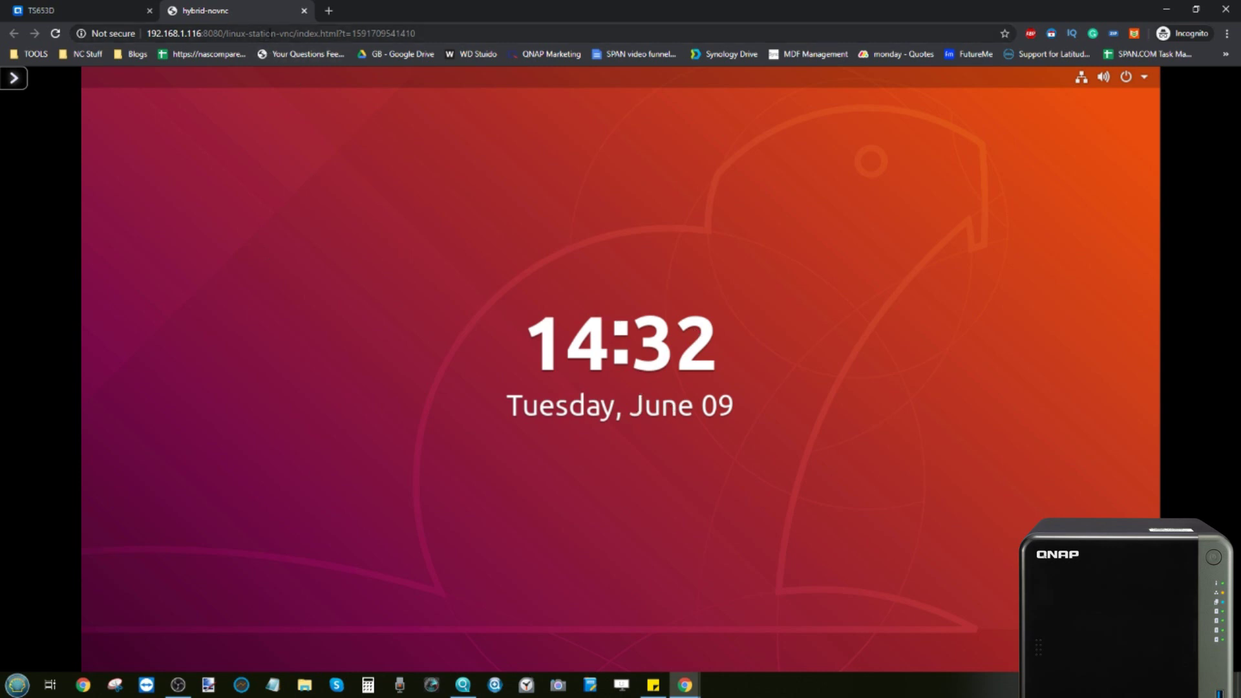
click(588, 359)
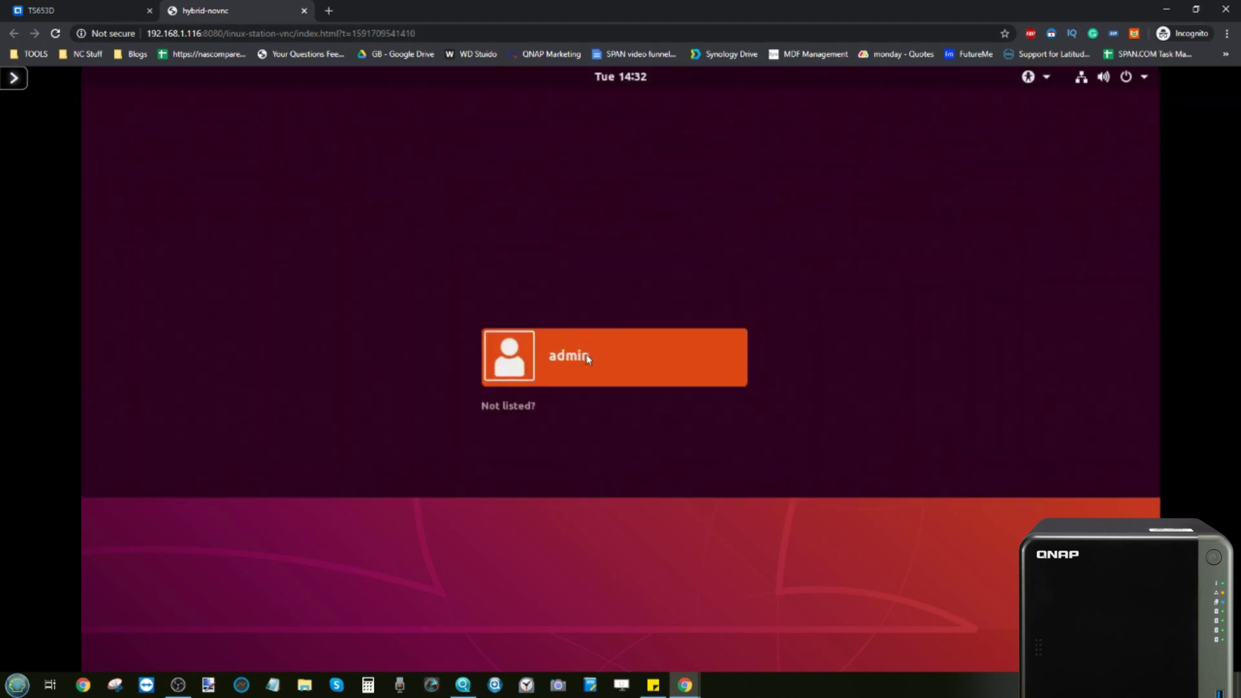
click(588, 358)
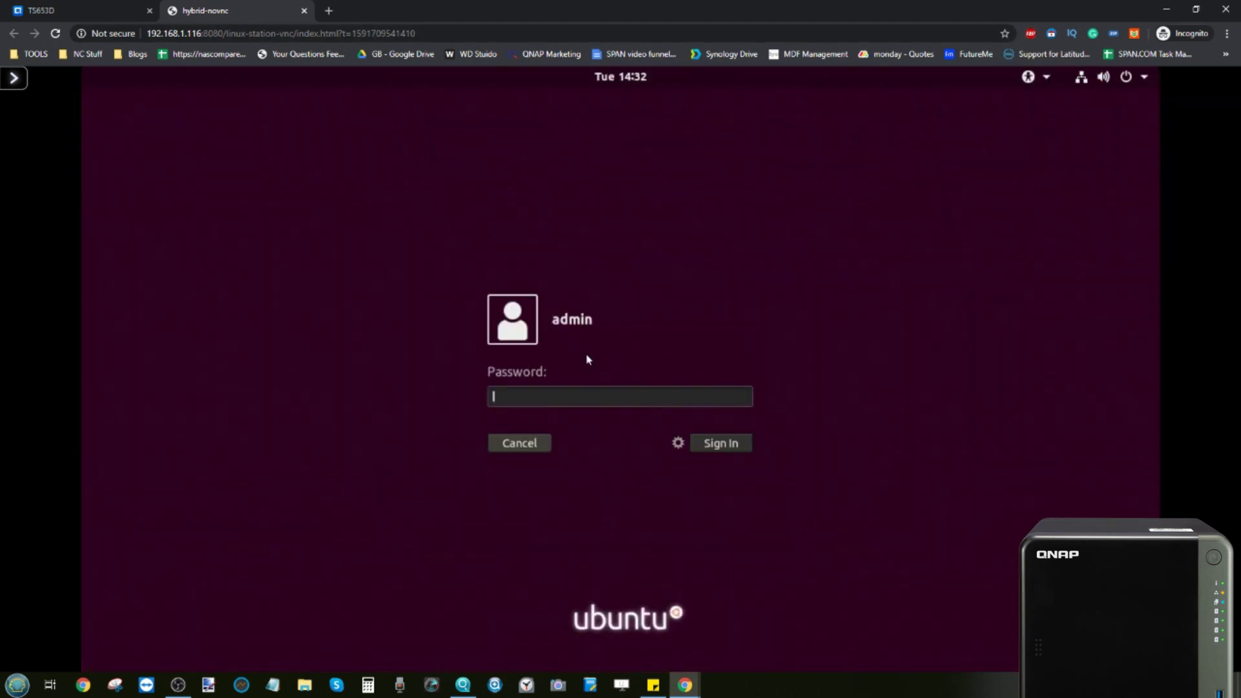
text(********)
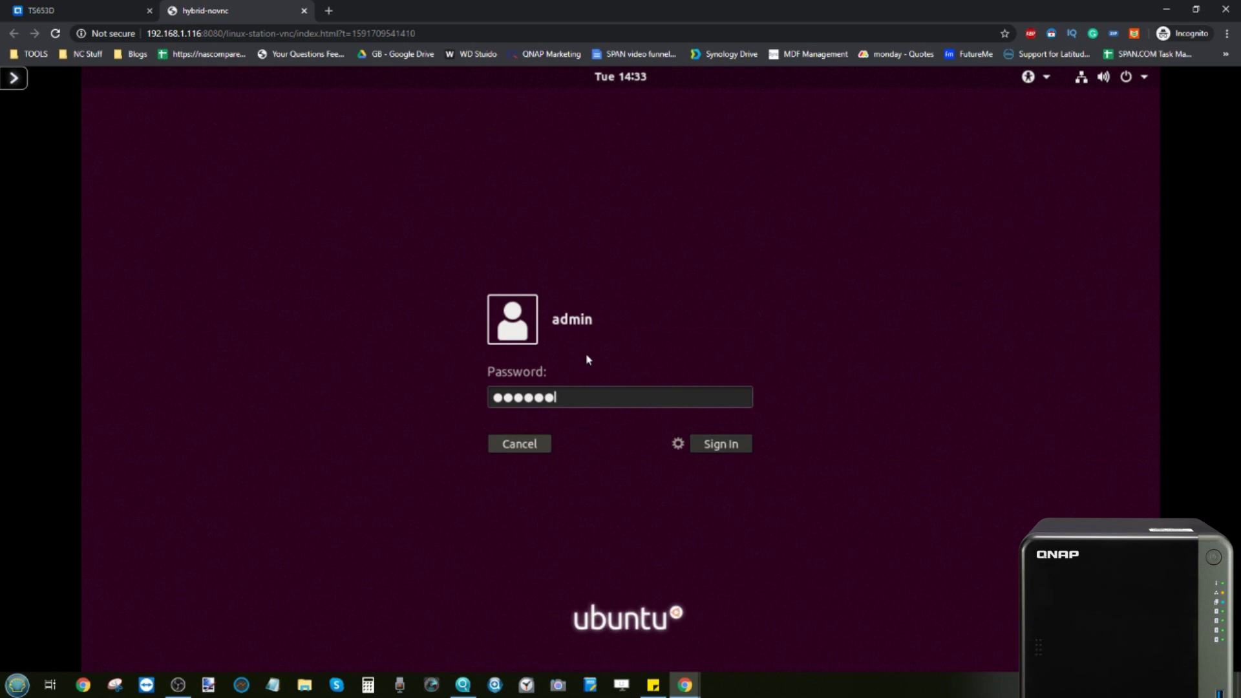
key(Return)
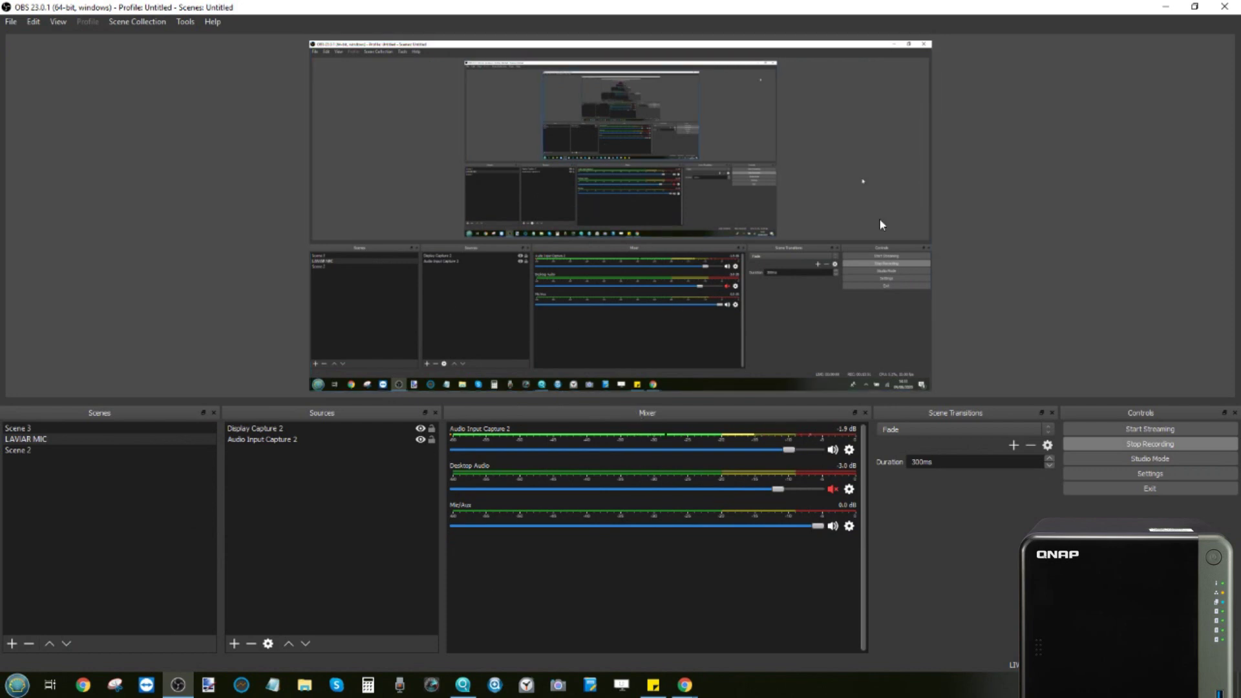
Minimize OBS Studio to reveal the browser's Linux Station Ubuntu 18.04 settings page
click(1166, 8)
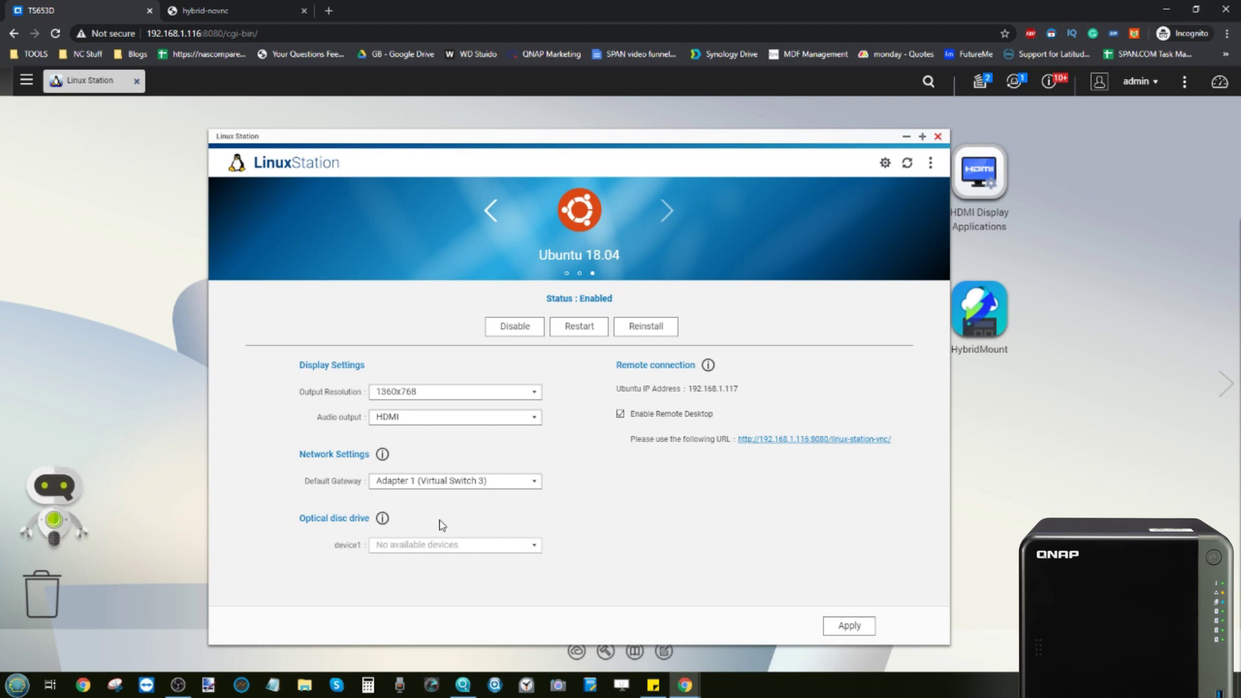
Review the Audio output and Output Resolution lists, keeping HDMI and 1360x768, then return to Ubuntu
click(395, 417)
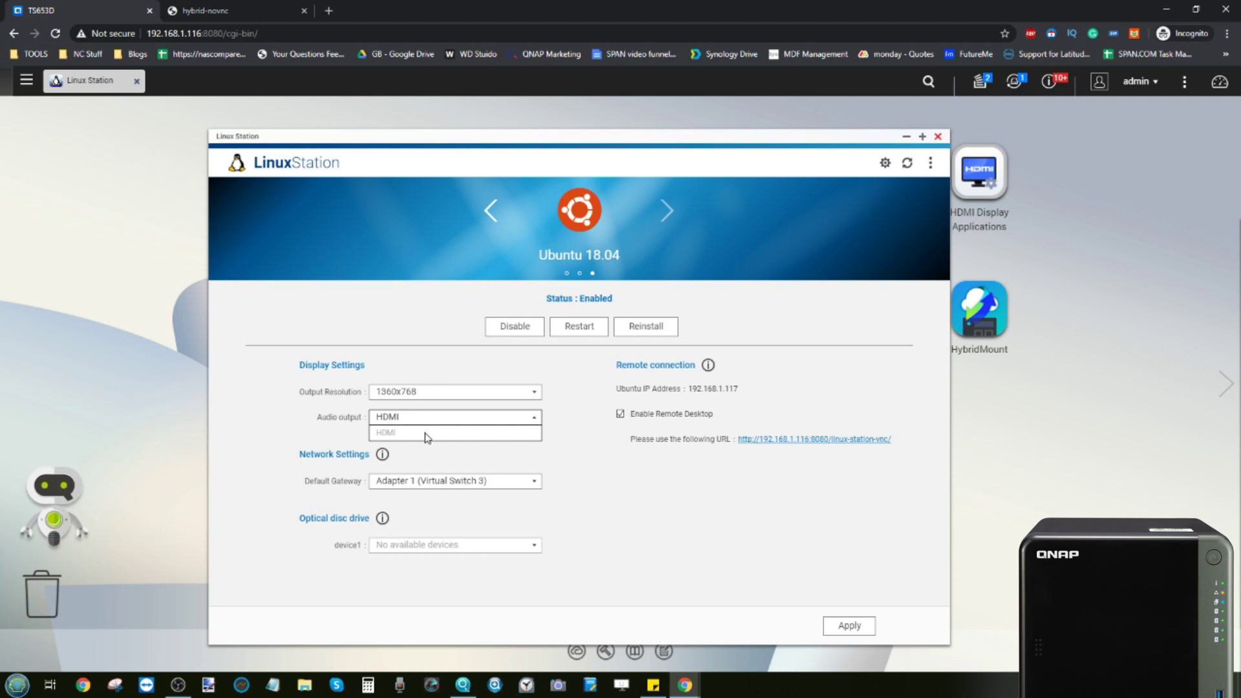
click(470, 425)
click(533, 397)
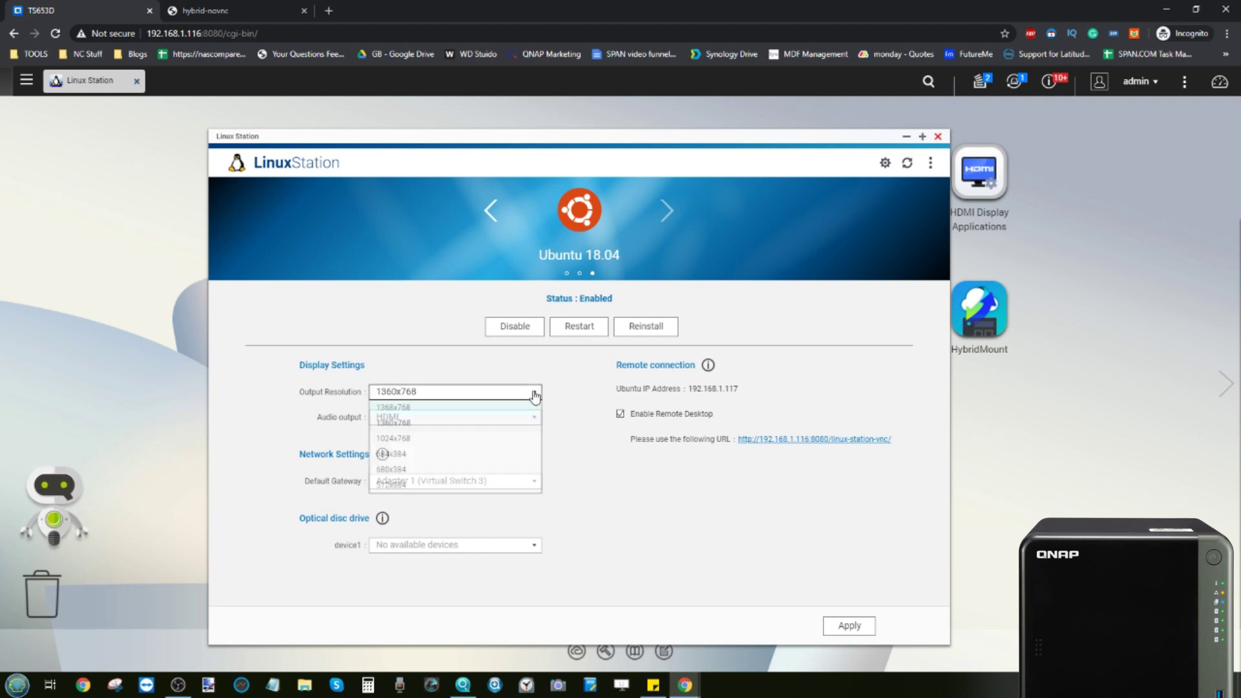
click(587, 404)
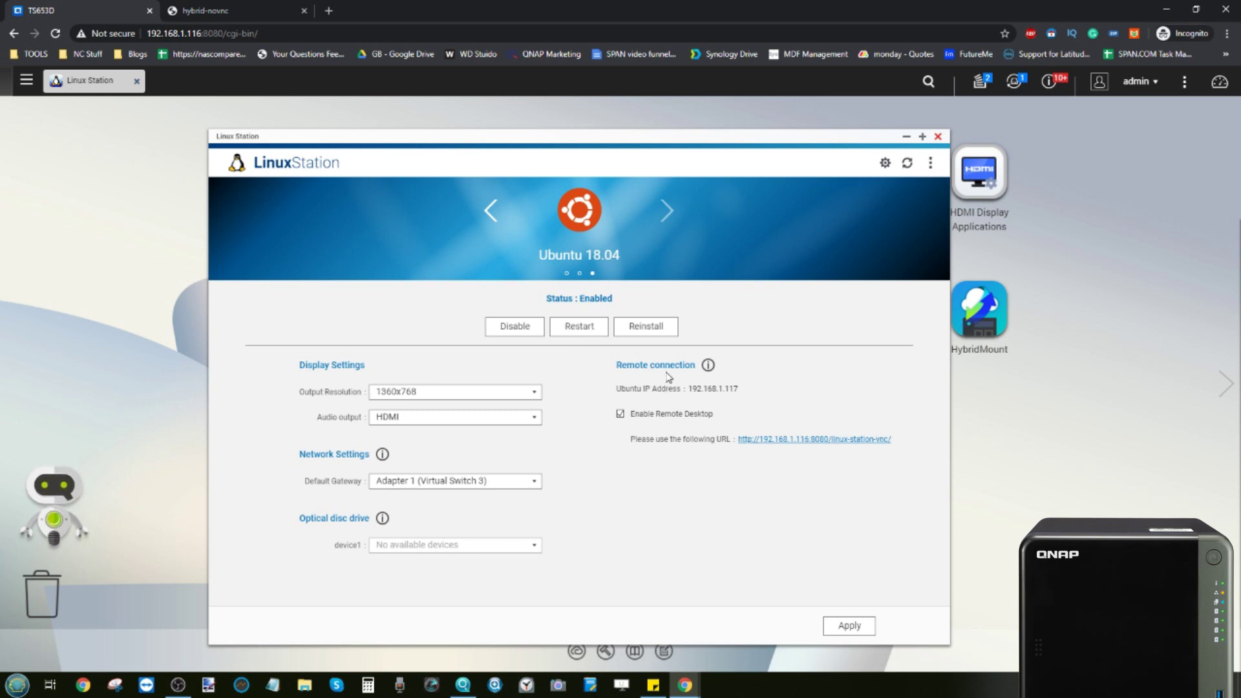
click(233, 10)
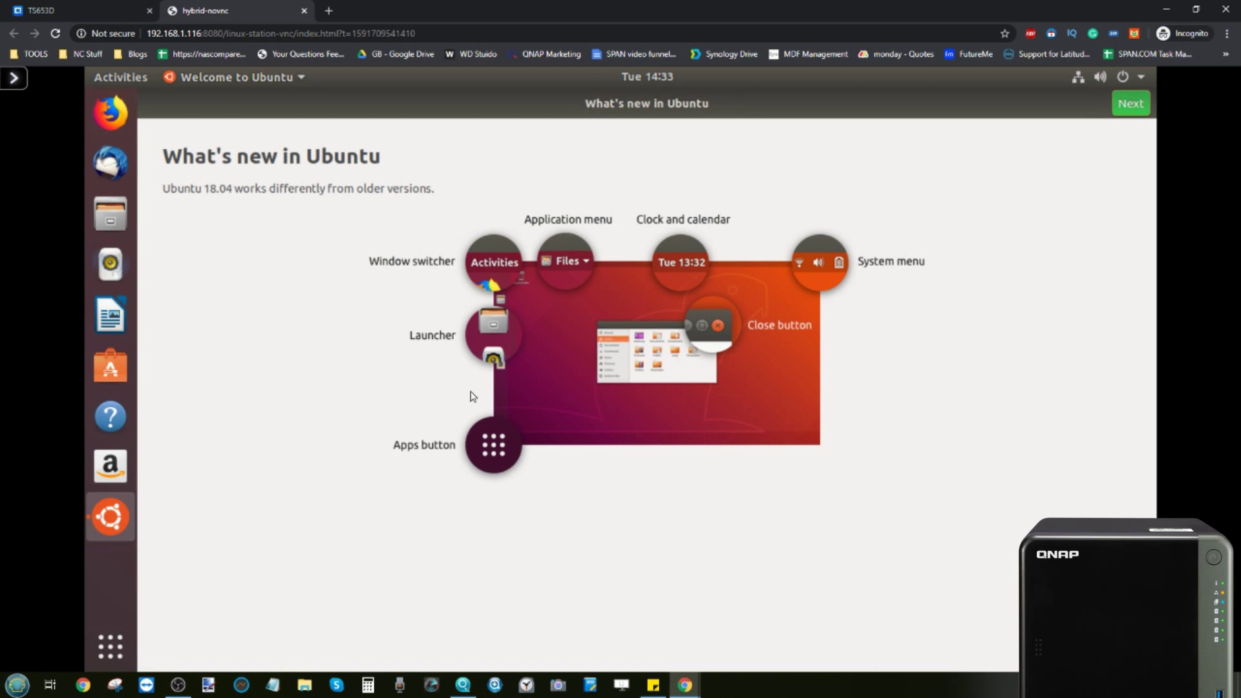
Step through the Welcome to Ubuntu wizard, skipping Livepatch and keeping default privacy choices, to Done
click(1131, 104)
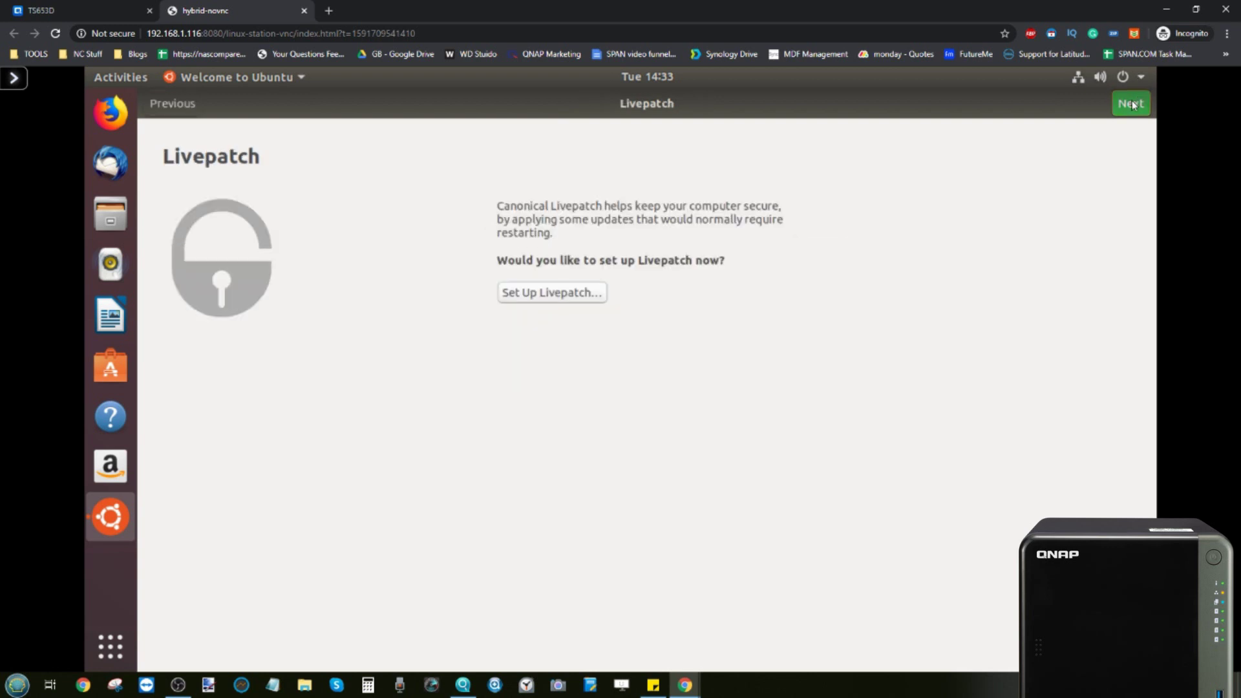
click(1131, 104)
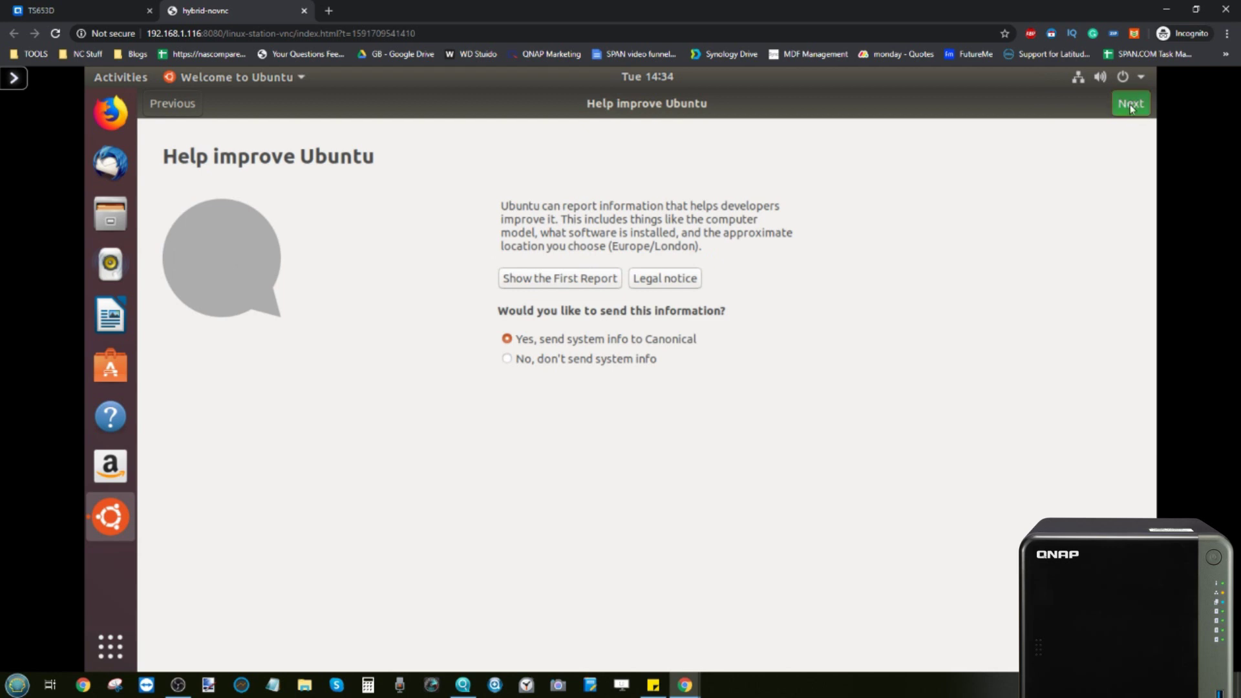
click(1131, 107)
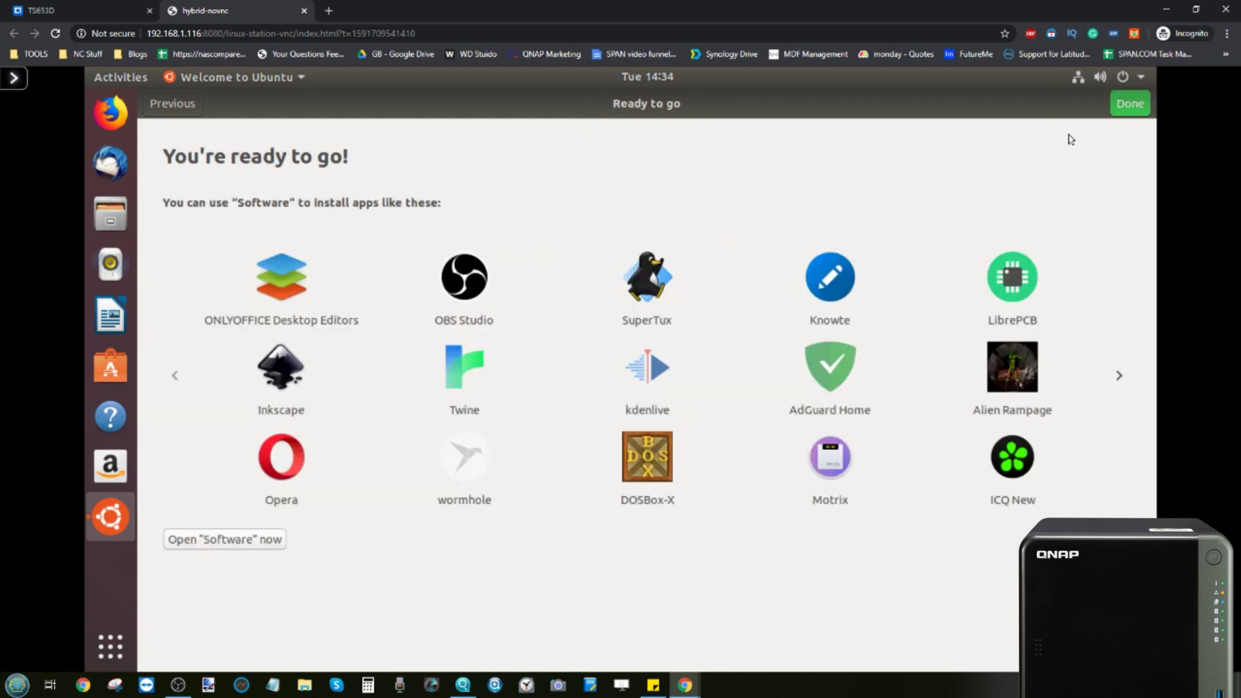
click(1123, 106)
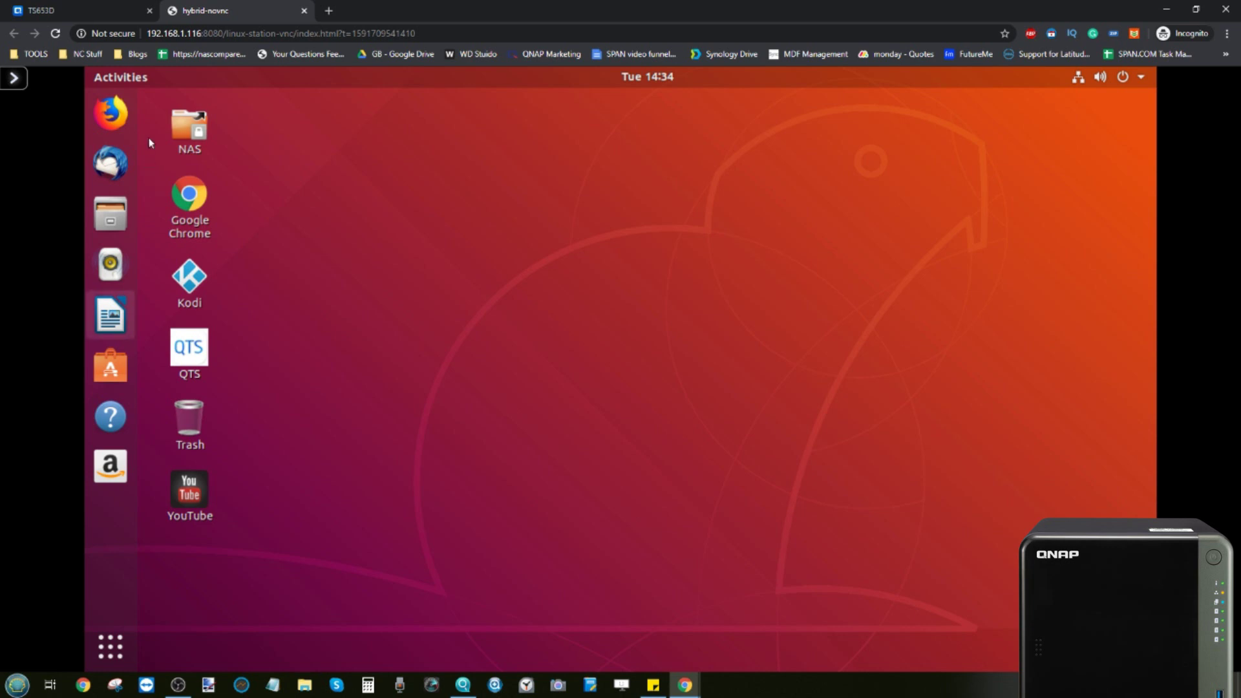
Browse Ubuntu Software briefly and close it, leaving the plain desktop with its shortcuts
click(110, 370)
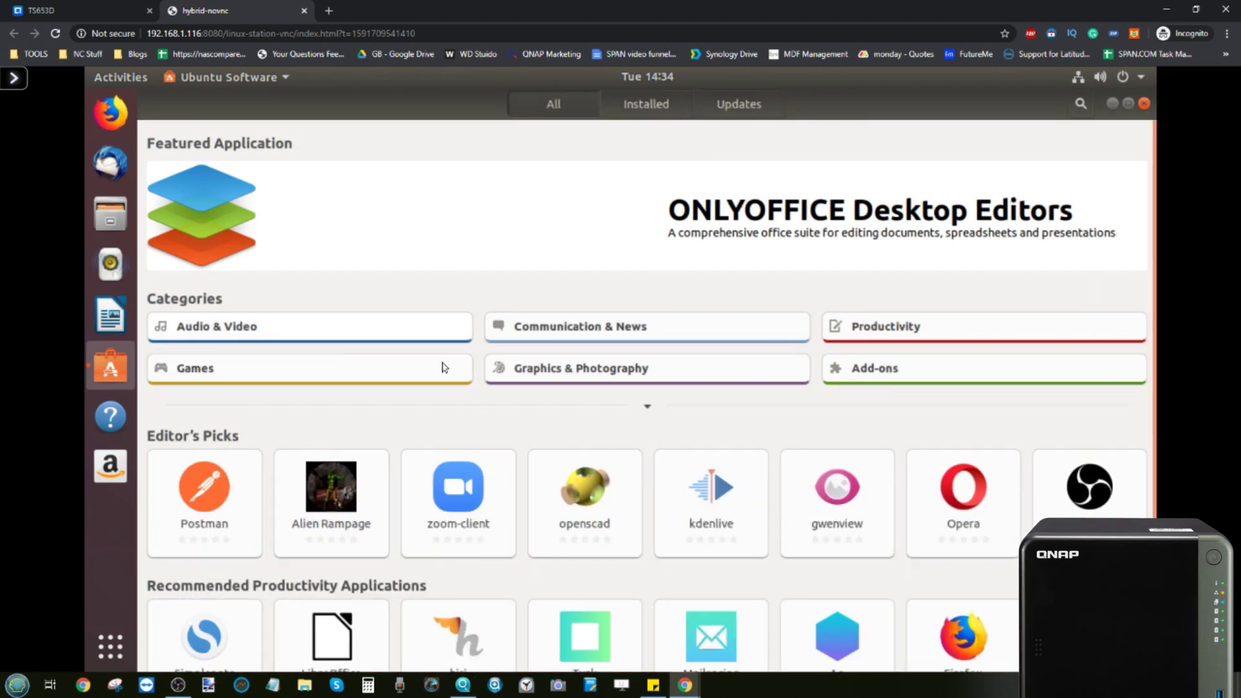
scroll(443, 367, down, 3)
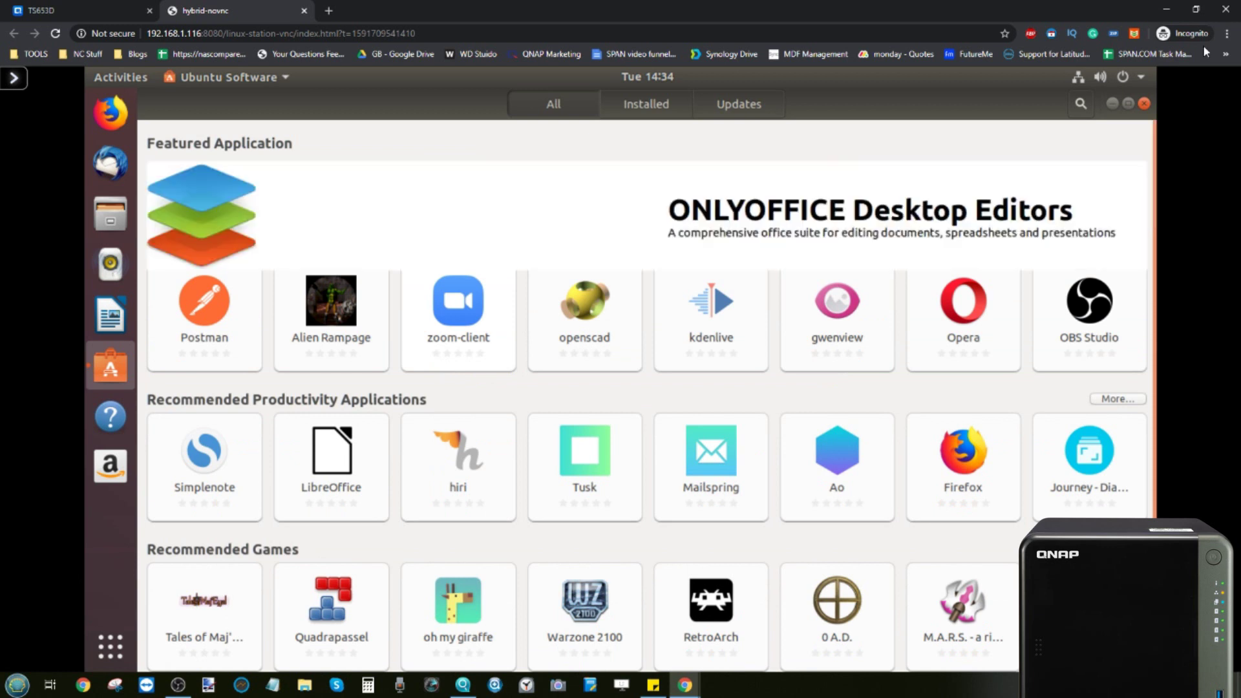
click(1144, 105)
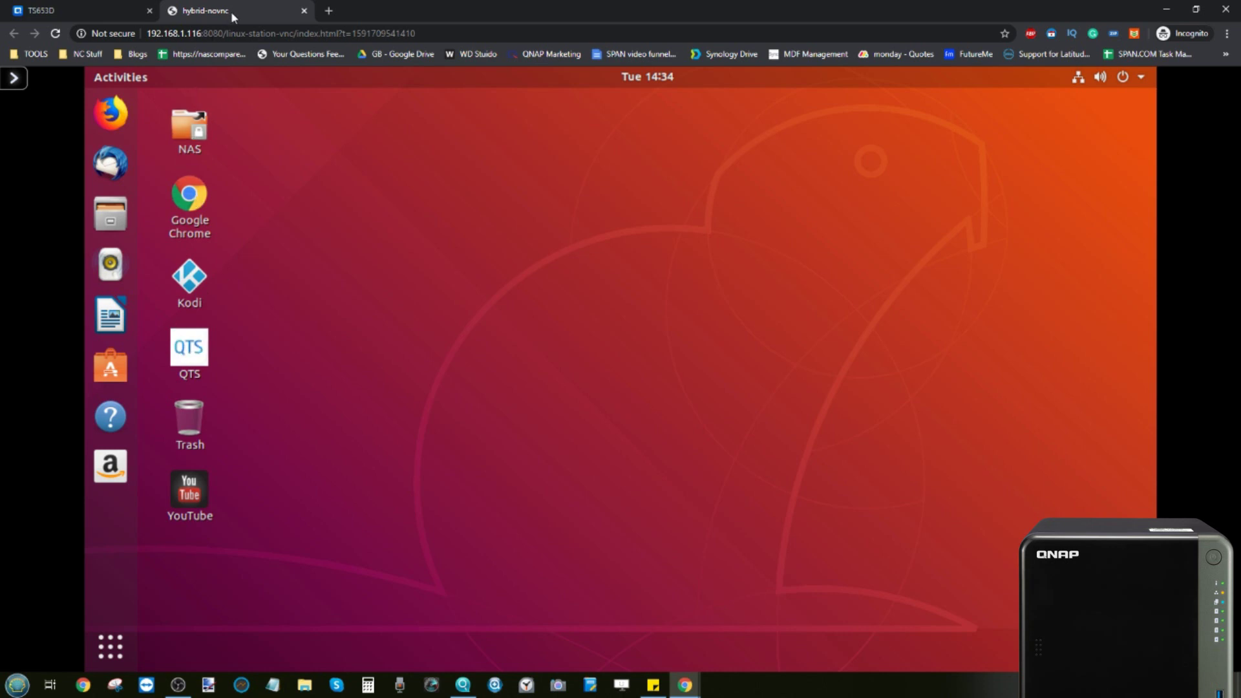
On the TS653D QTS desktop, dismiss the app menu and close the Linux Station window
click(233, 33)
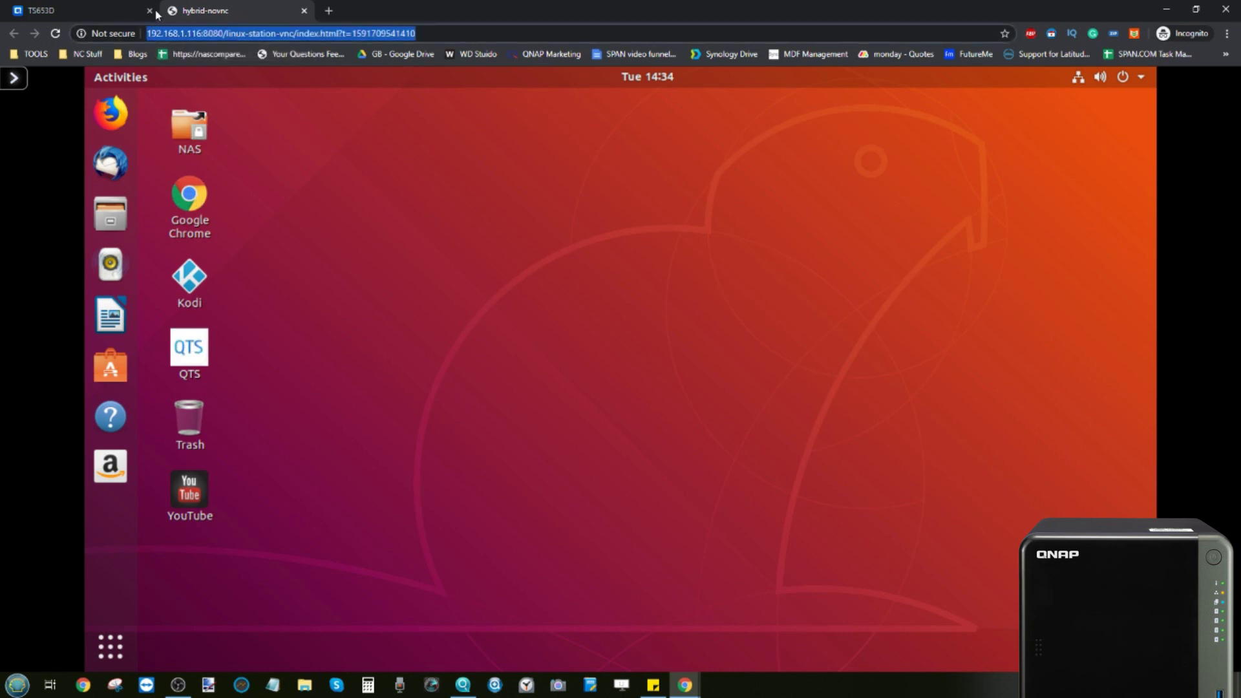
click(77, 7)
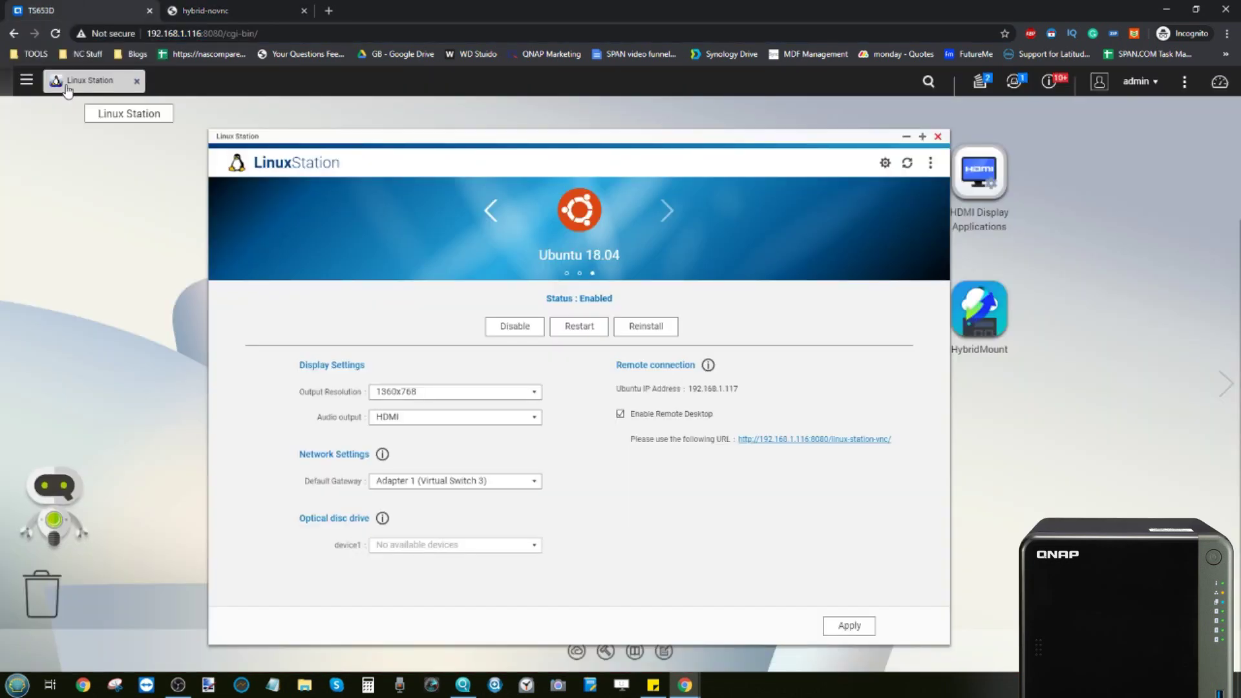
click(26, 79)
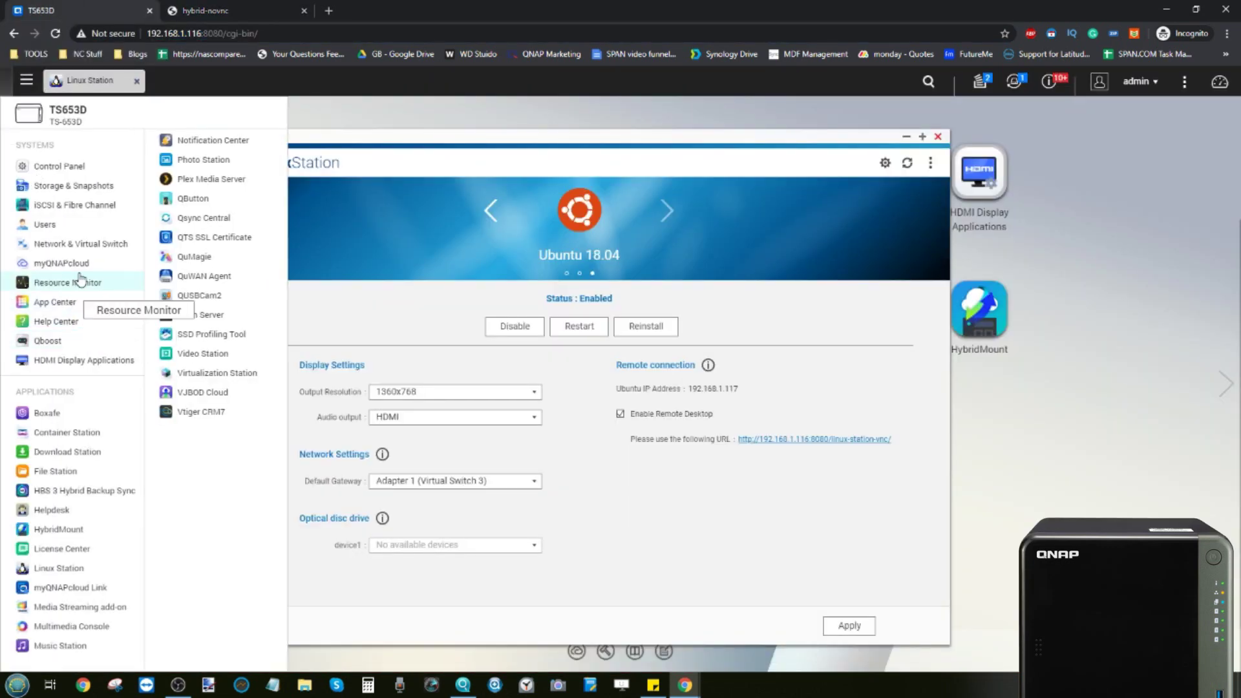
click(226, 10)
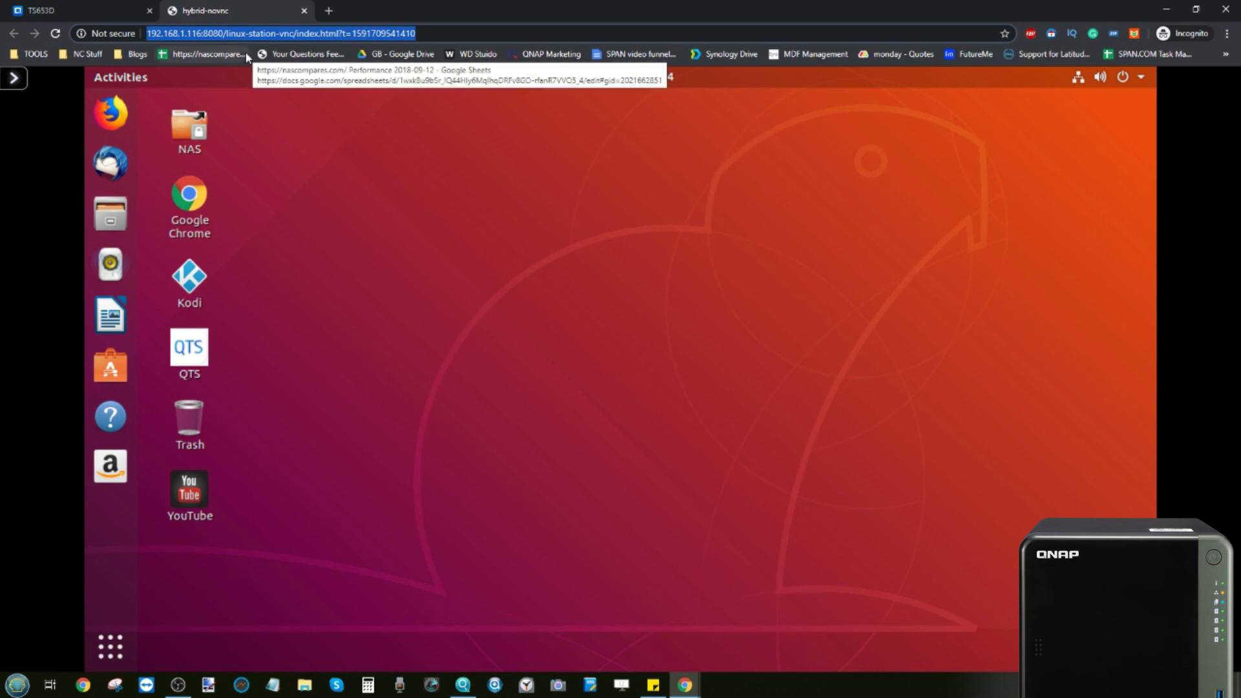
click(98, 10)
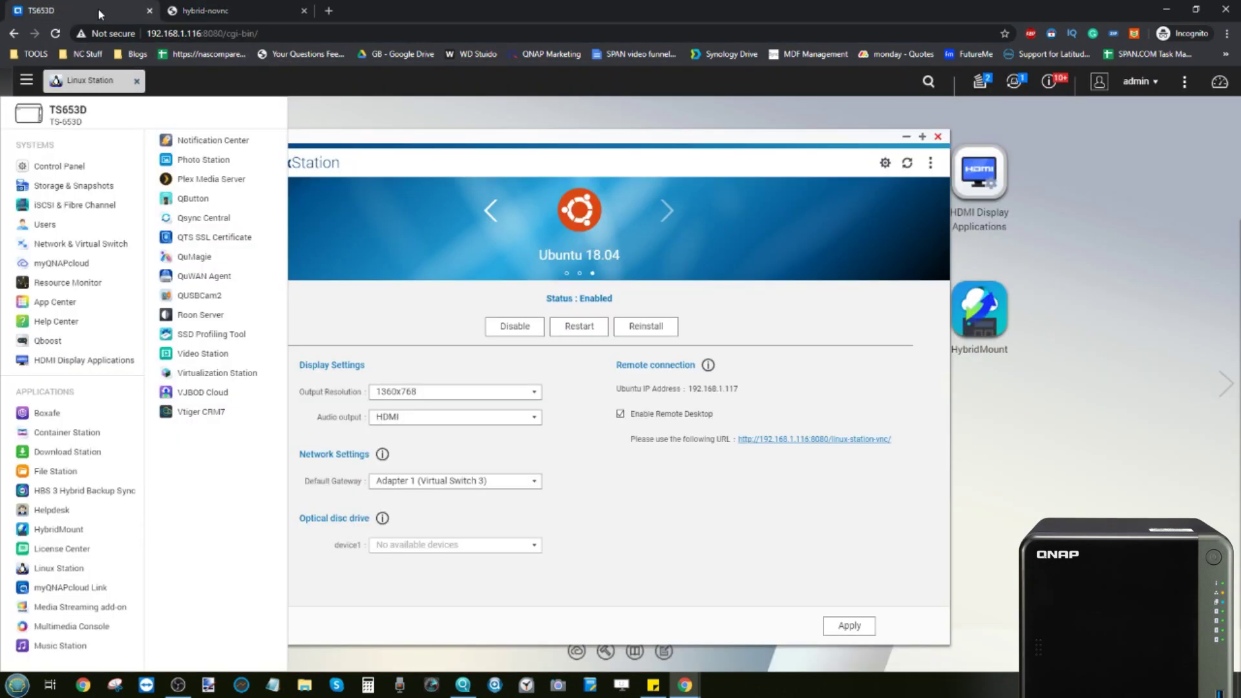
click(331, 130)
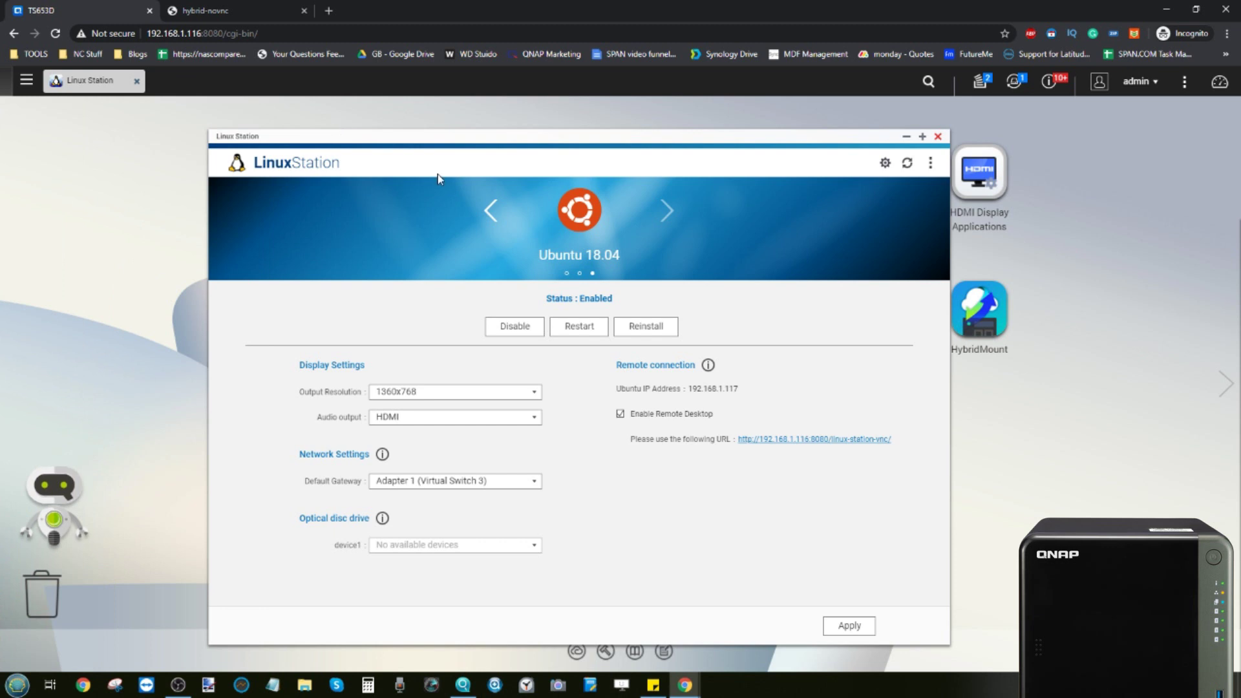
click(938, 137)
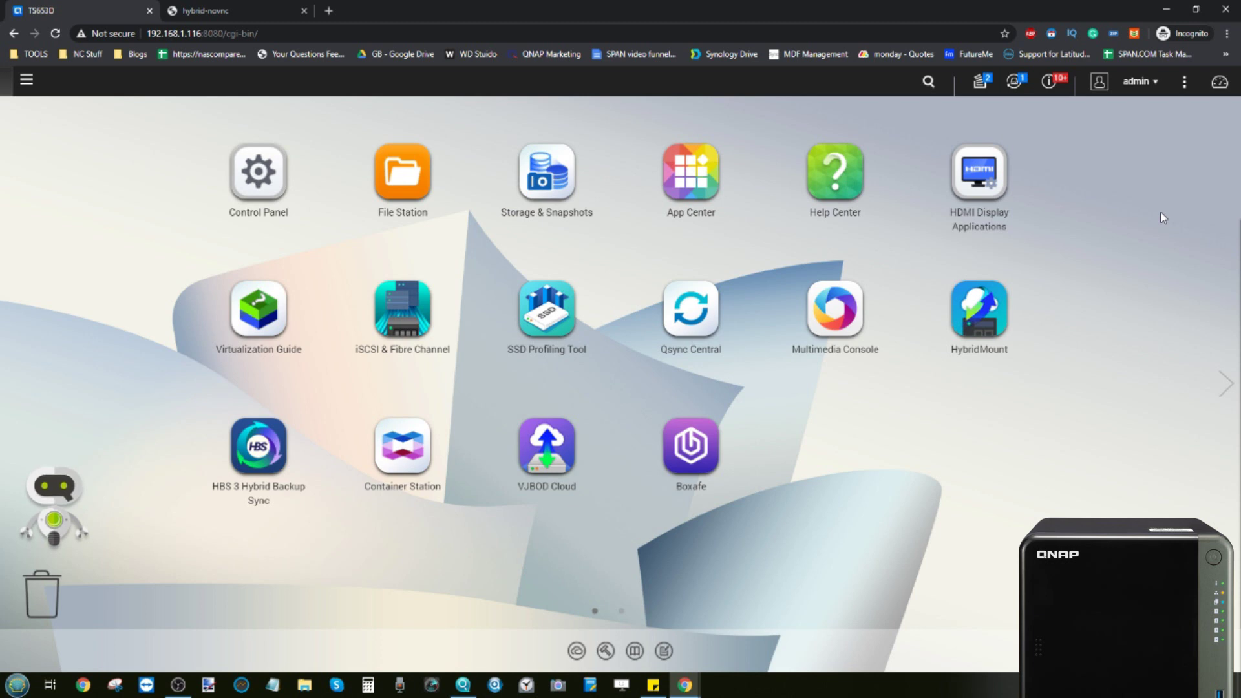
Switch to the hybrid-novnc tab showing the Ubuntu desktop with NAS, Chrome, Kodi, QTS and YouTube shortcuts
click(261, 6)
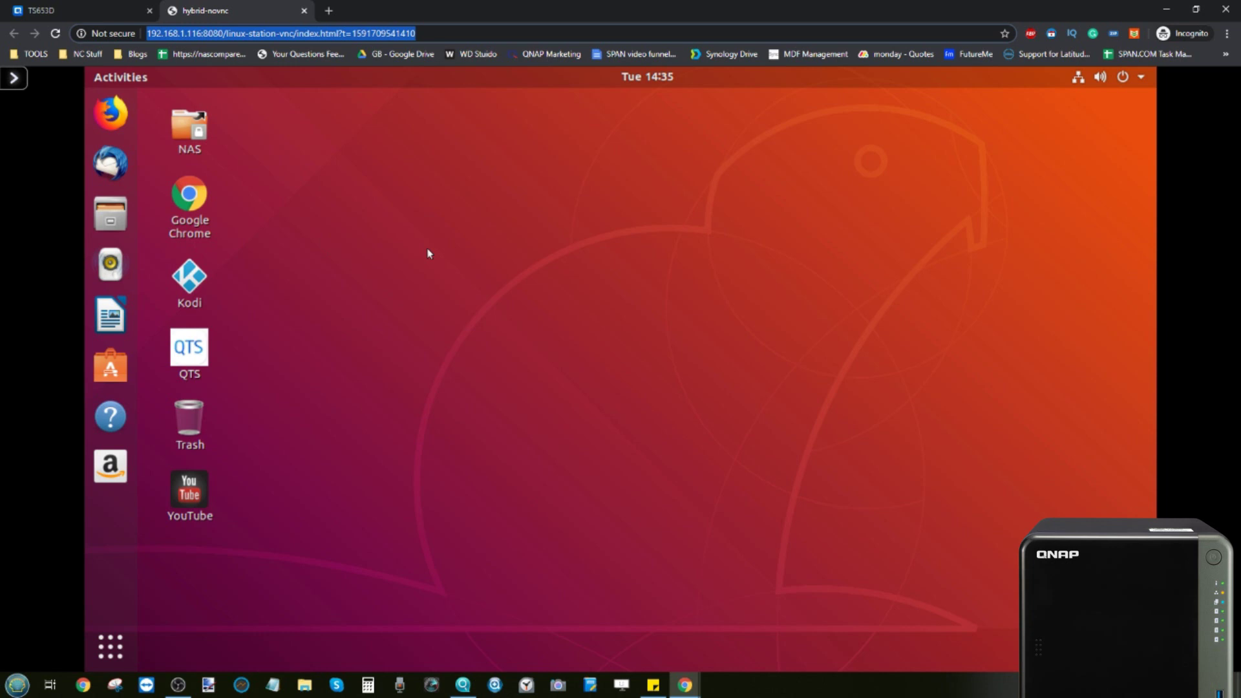